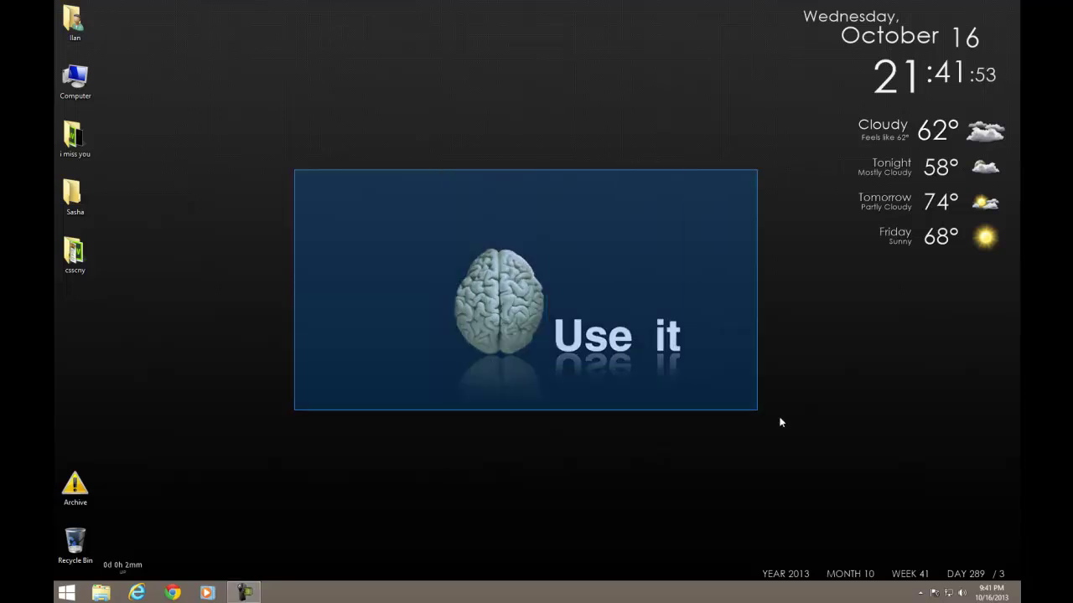
Drag a selection box on the desktop, then launch Chrome from the taskbar.
mouse_move(294, 175)
mouse_down()
mouse_move(820, 424)
mouse_move(443, 333)
mouse_move(397, 277)
mouse_up()
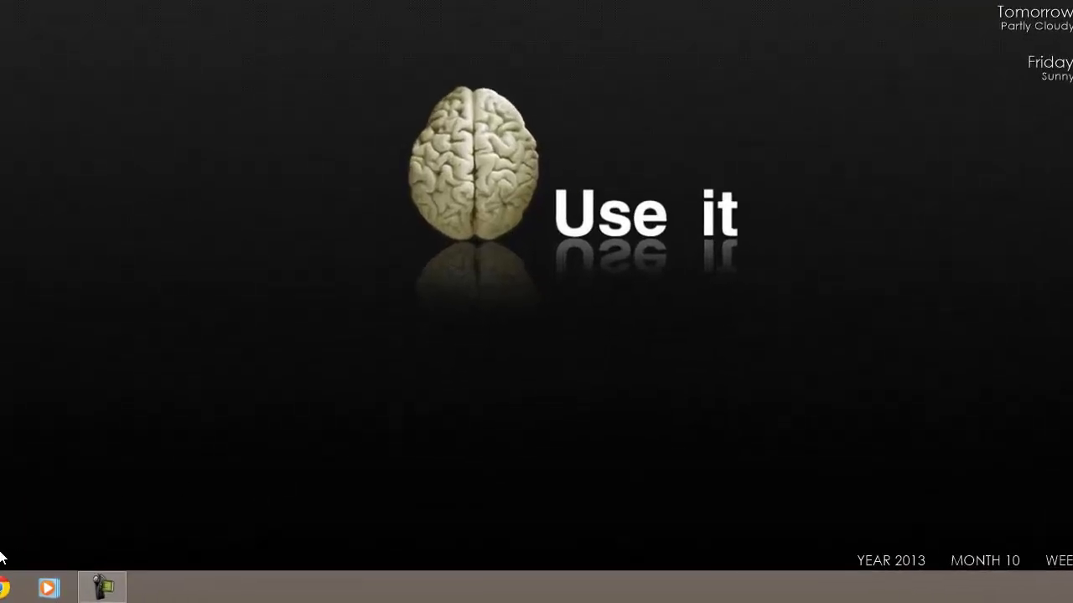
click(5, 588)
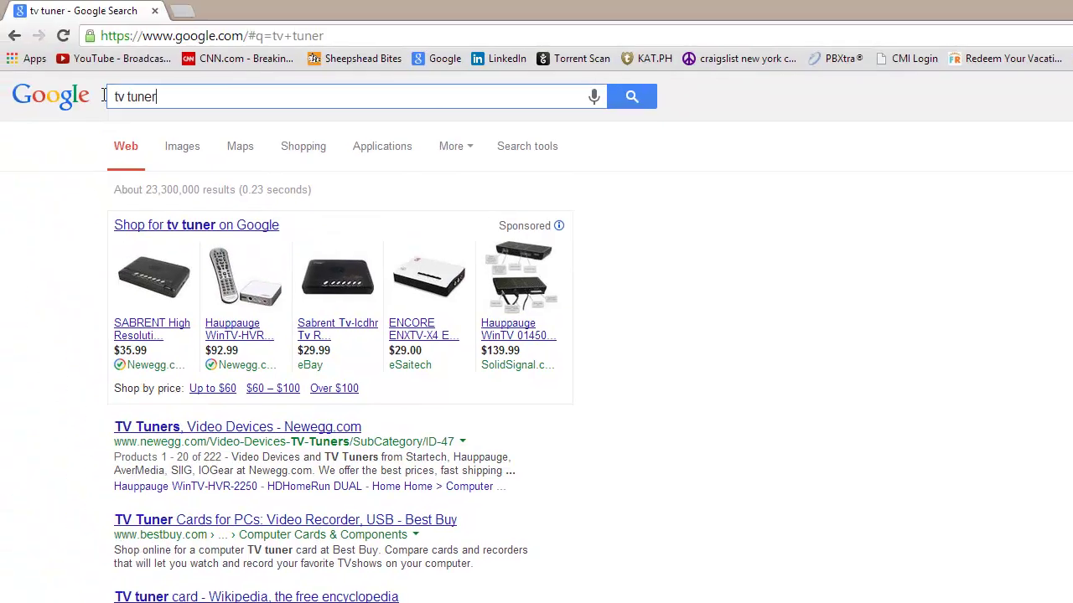
Search Google for 'amazon' and go to amazon.com.
text(amazon)
key(Return)
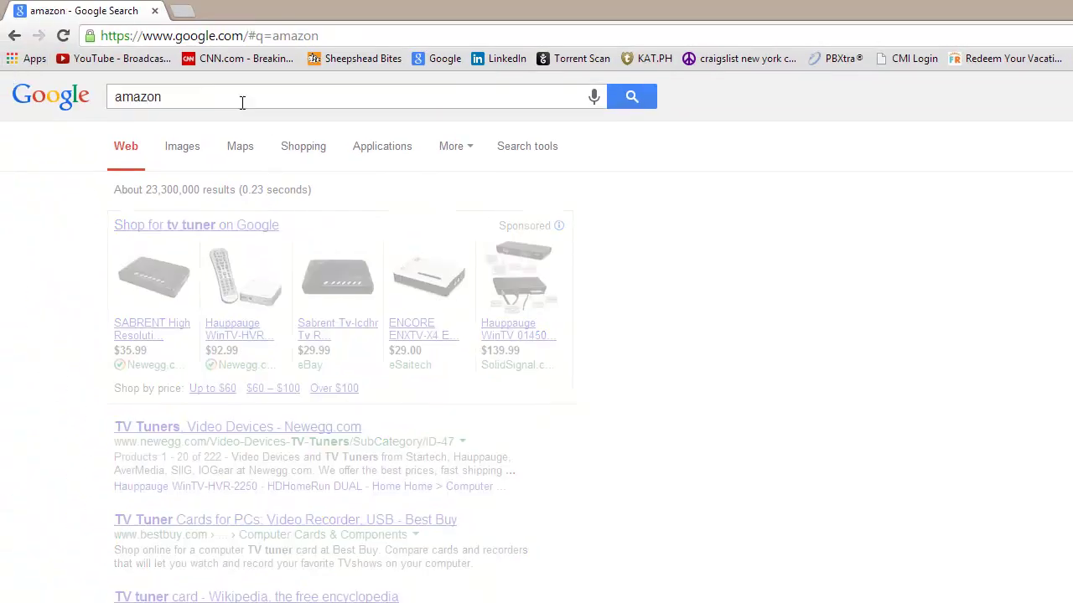
click(257, 381)
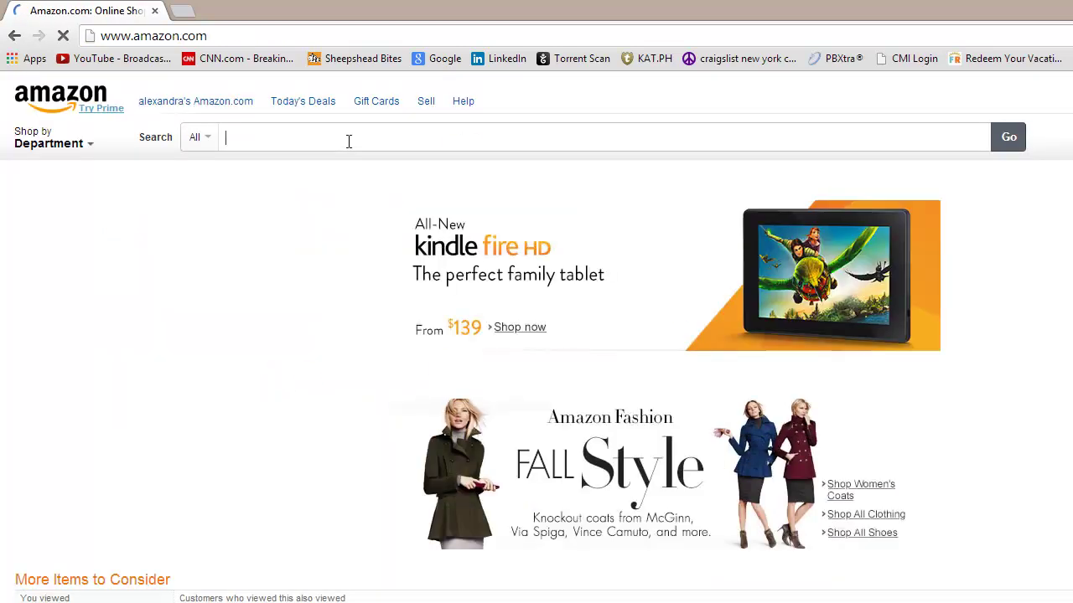
Search Amazon for 'tv tuner' and view the Avertv Hybrid Volar Max product page.
text(tv tuner)
key(Return)
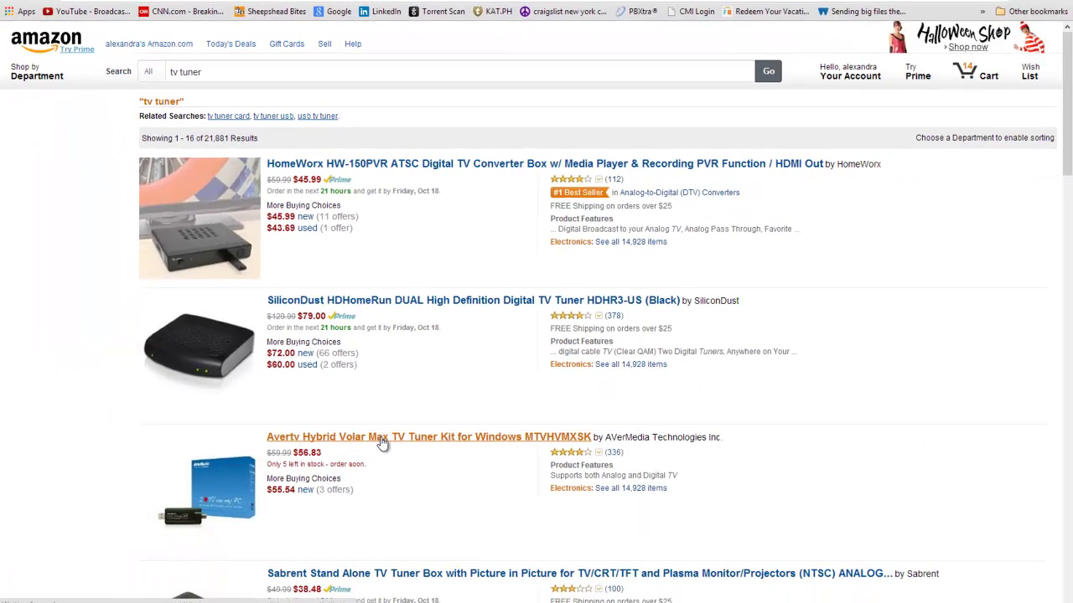
click(381, 437)
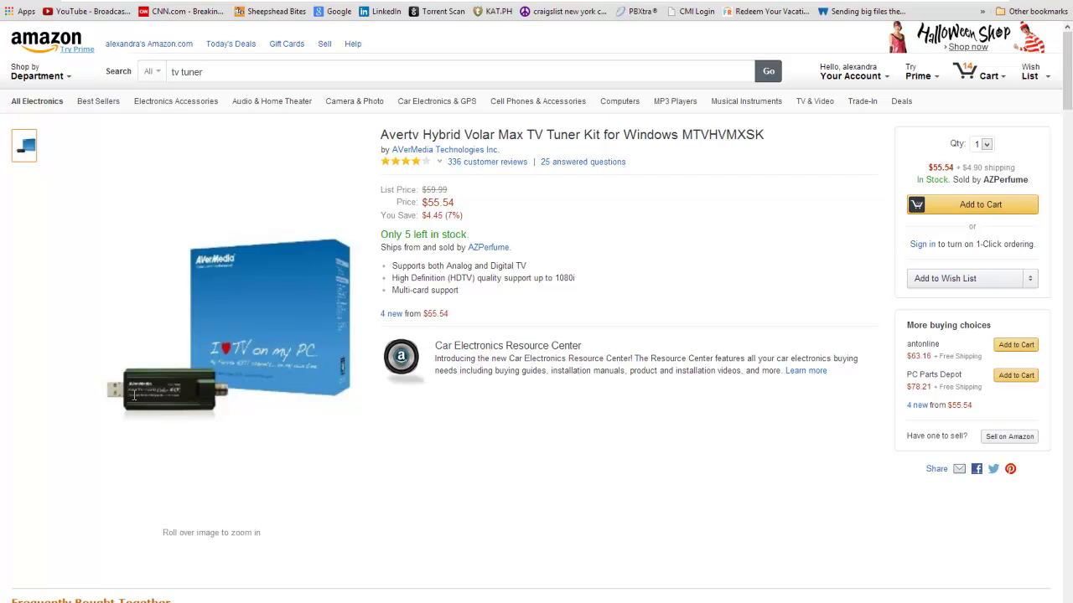
scroll(161, 364, down, 3)
scroll(161, 364, up, 3)
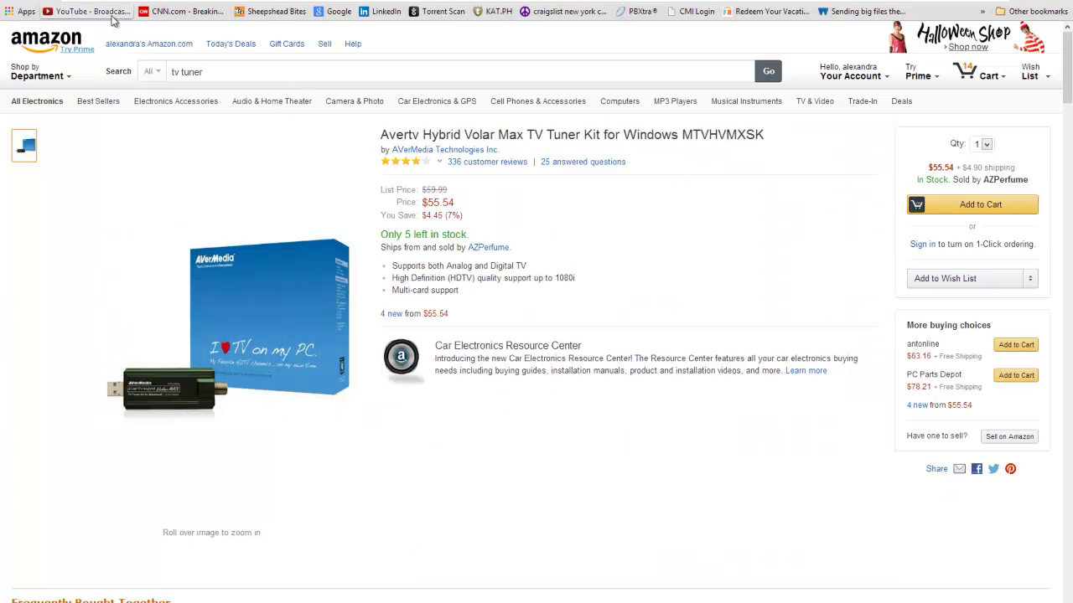
Search YouTube for 'married with children full episodes' and pause Season 3 Episode 19 at the start.
click(113, 12)
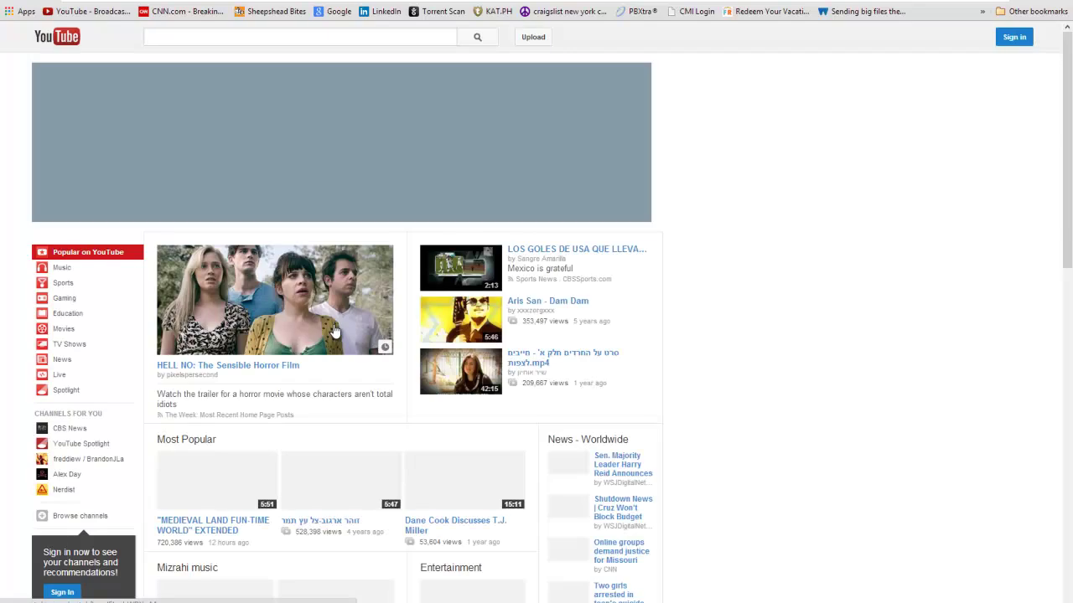
click(201, 39)
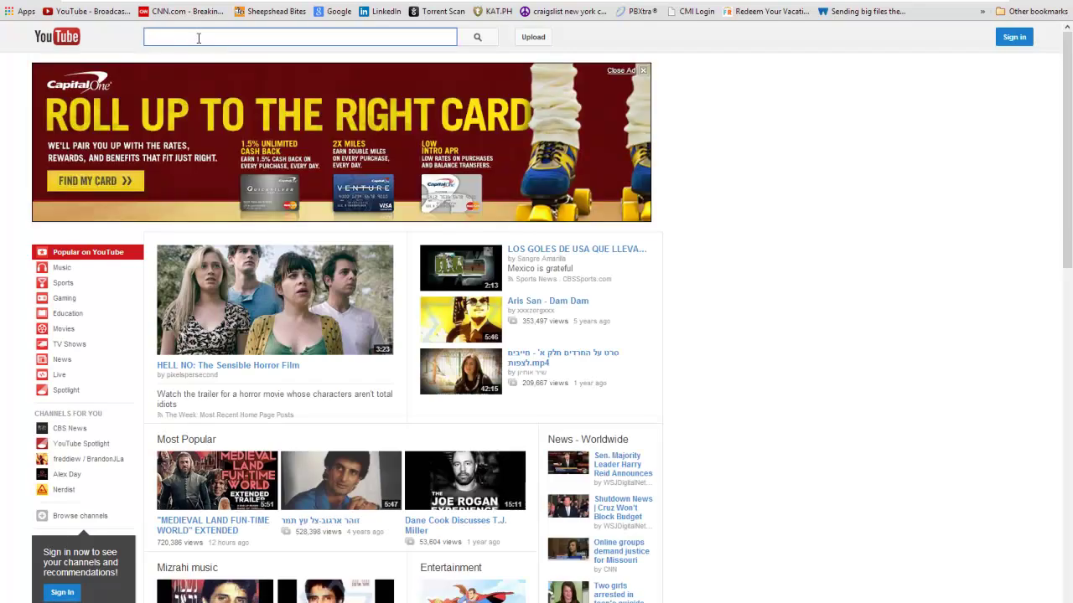
text(married with c)
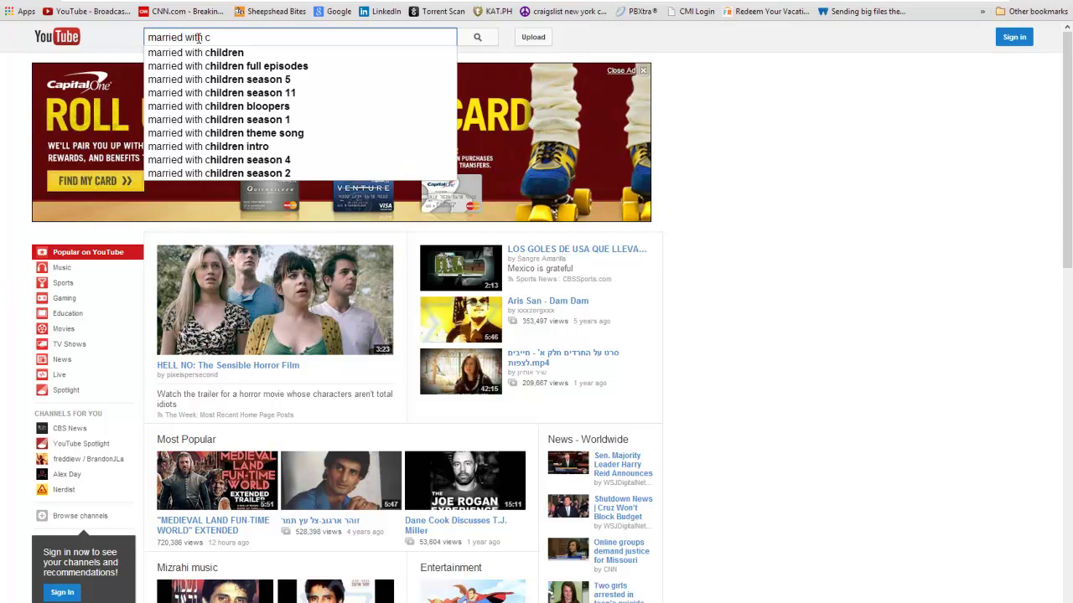
text(hildren full episodes)
key(Return)
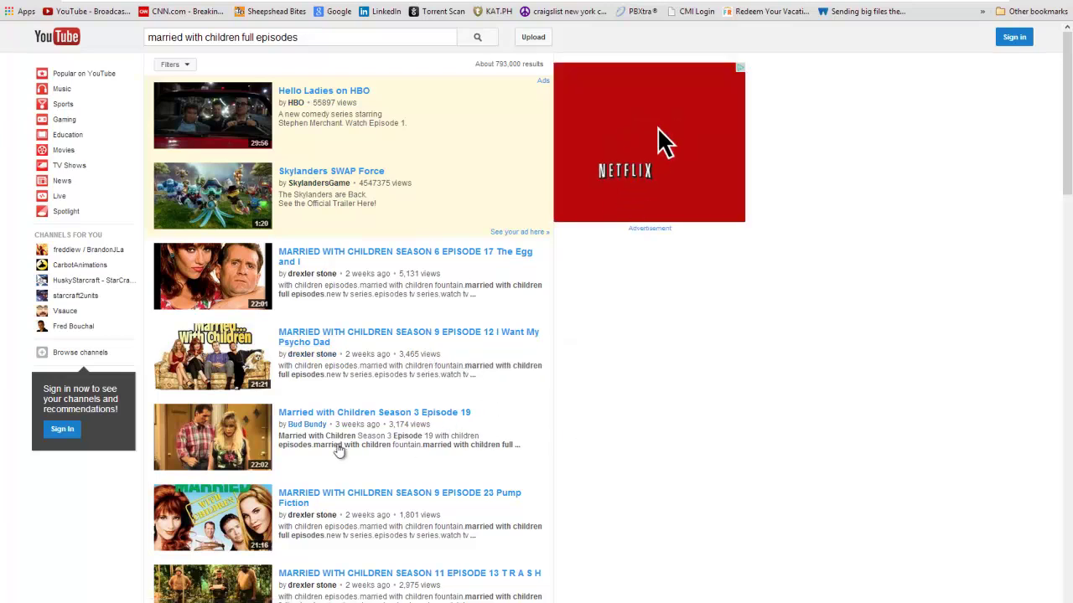
click(453, 415)
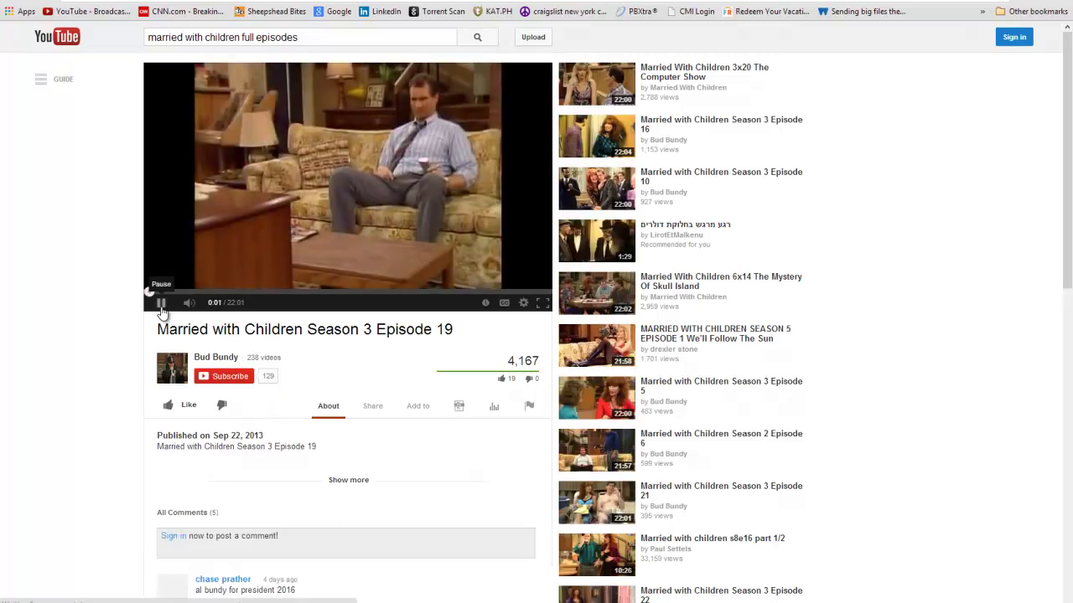
click(162, 305)
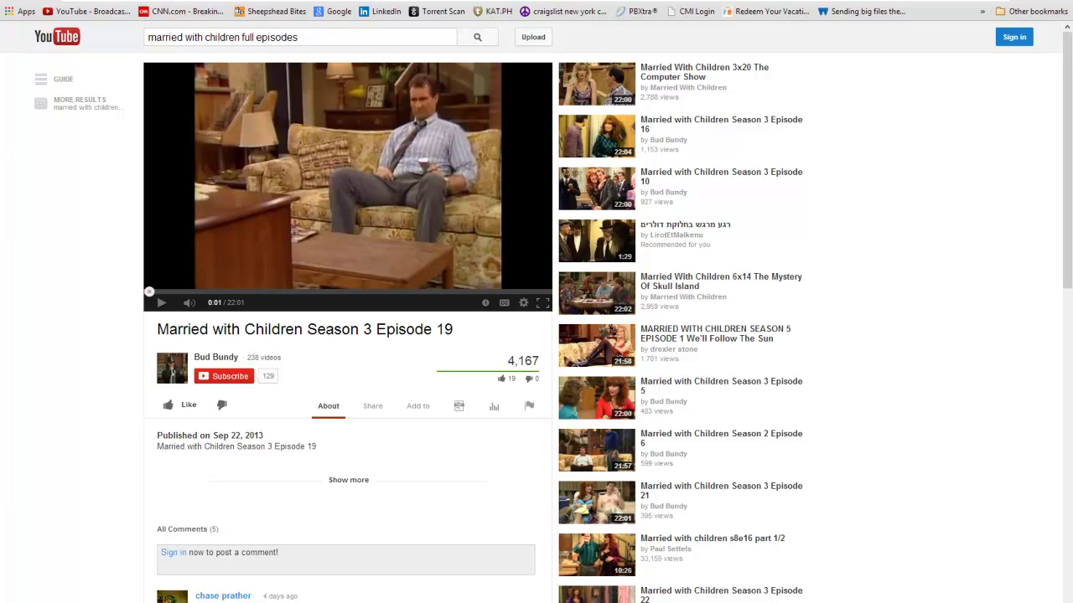
Go to dirpy.com in a new tab.
key(ctrl+t)
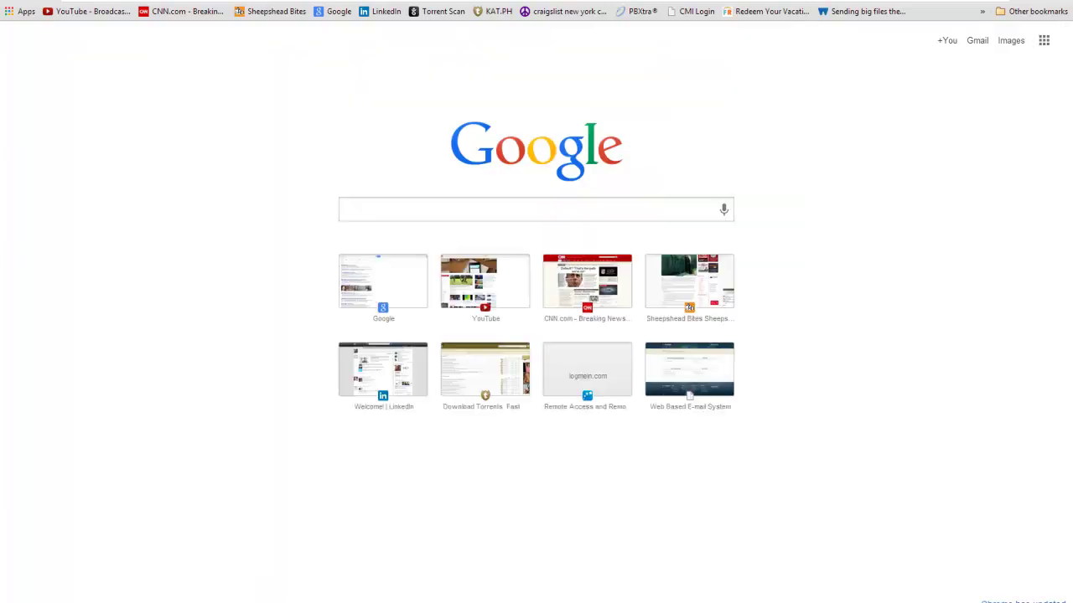
text(dirpy.)
key(Return)
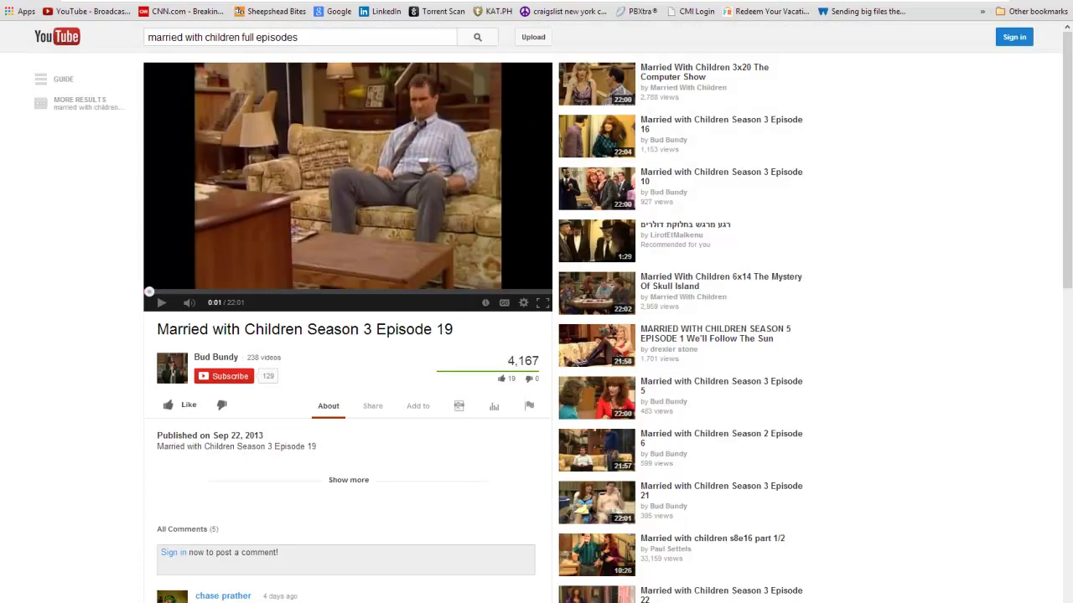
Copy the episode's YouTube URL, paste it into Dirpy and load it.
right_click(141, 3)
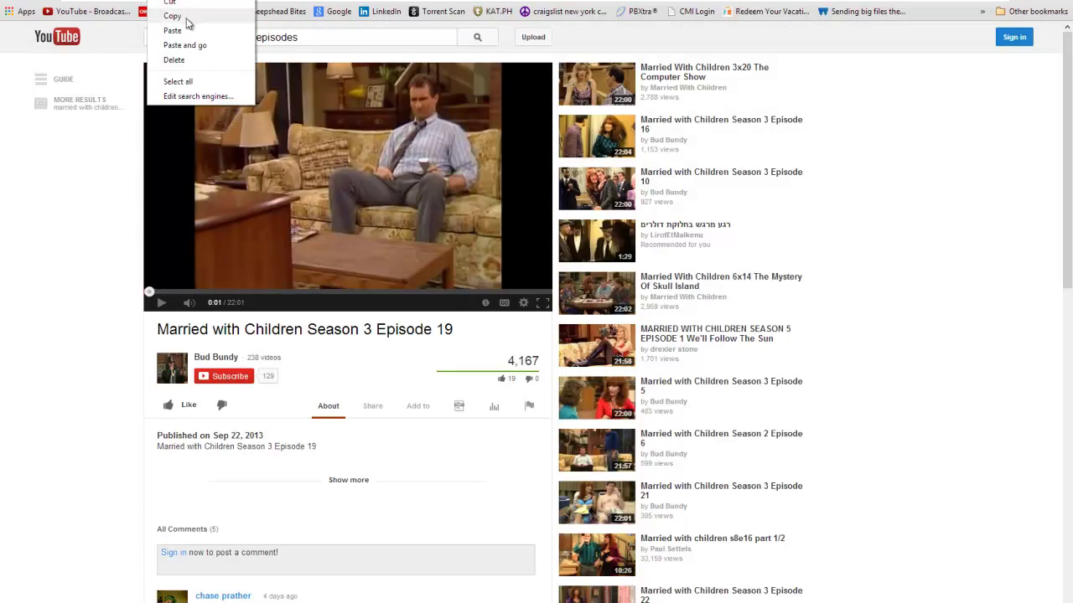
click(167, 26)
key(ctrl+v)
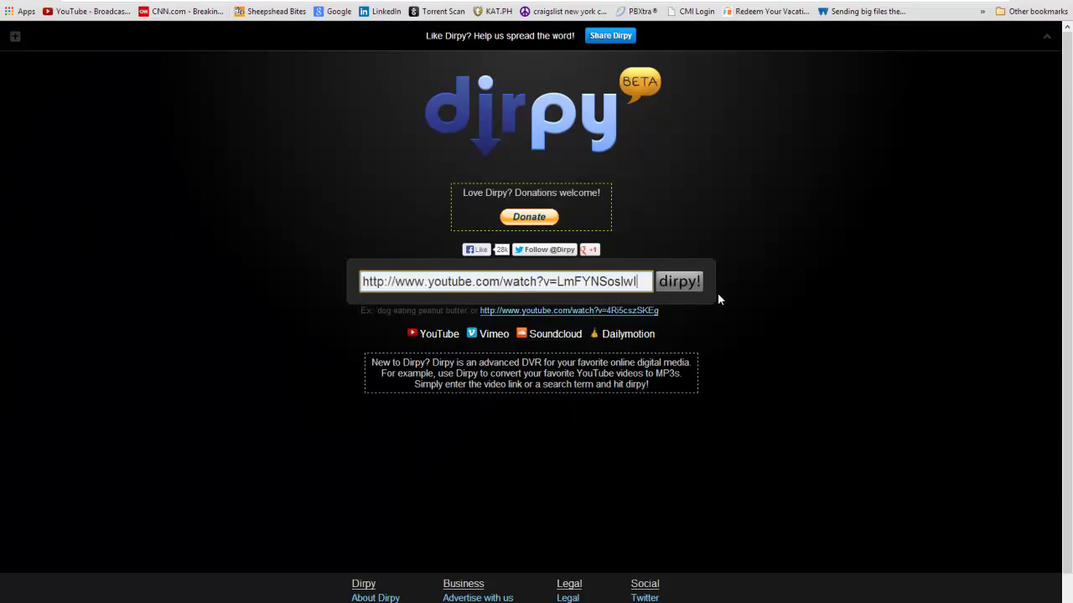
click(687, 285)
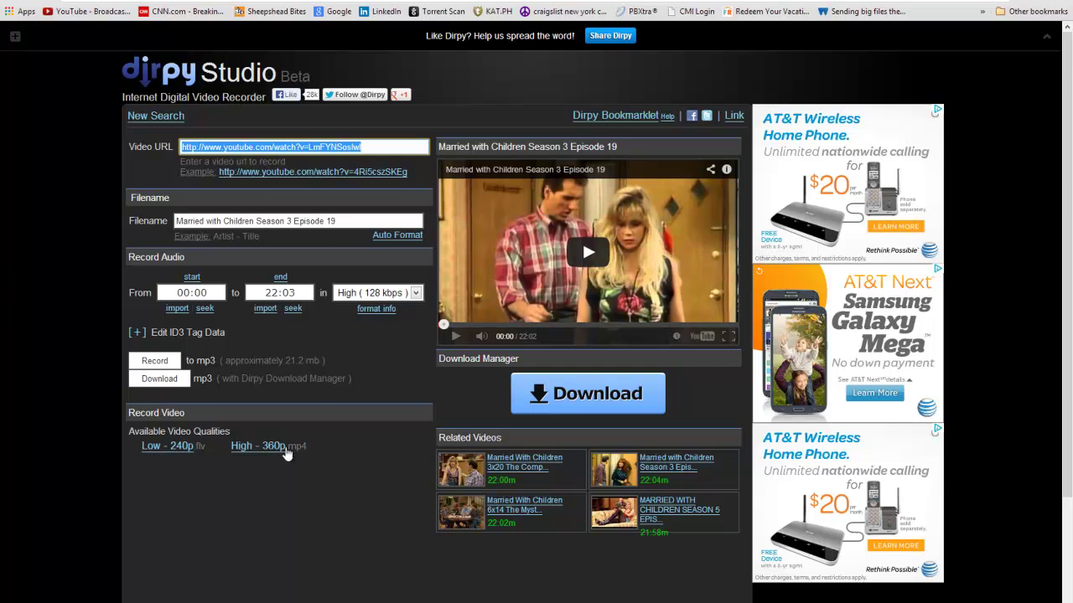
Download the episode from Dirpy as a High 360p mp4.
click(261, 449)
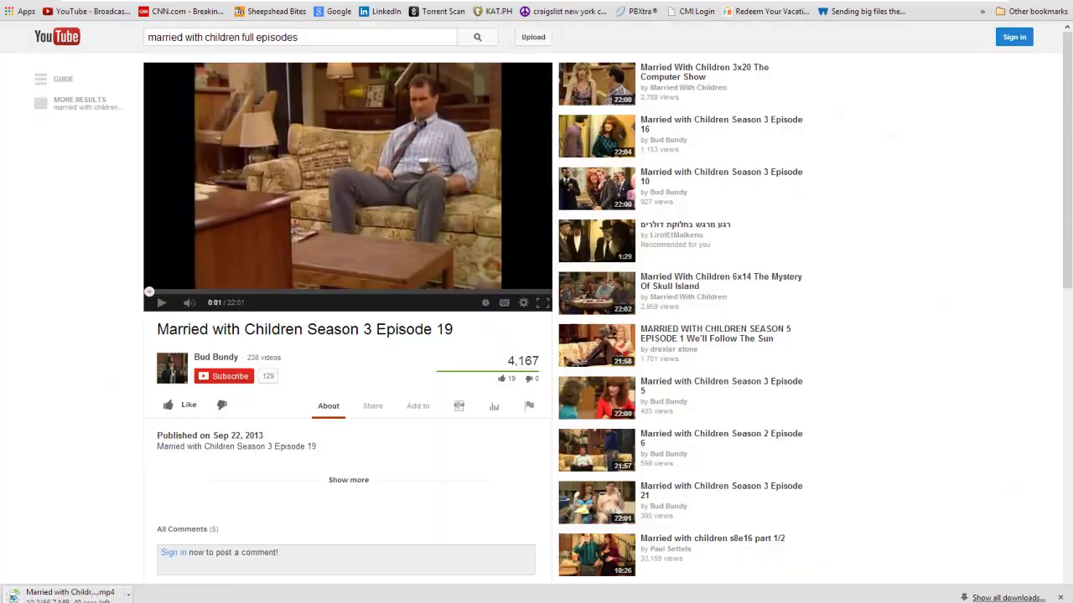
Switch between the YouTube and Dirpy Studio tabs and scroll through the Dirpy page.
key(ctrl+shift+Tab)
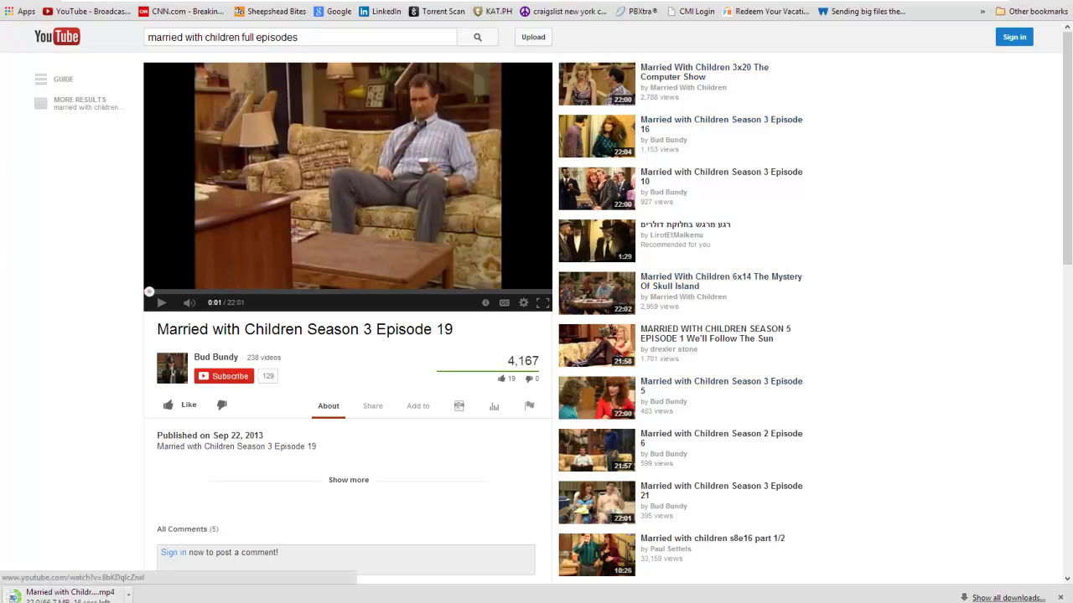
key(ctrl+Tab)
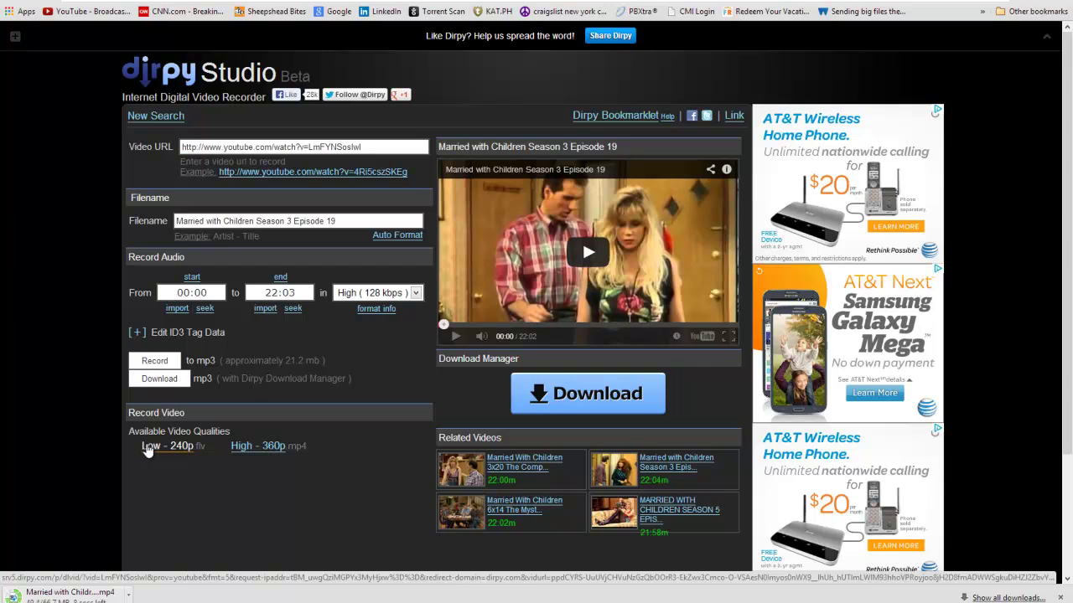
scroll(423, 329, down, 3)
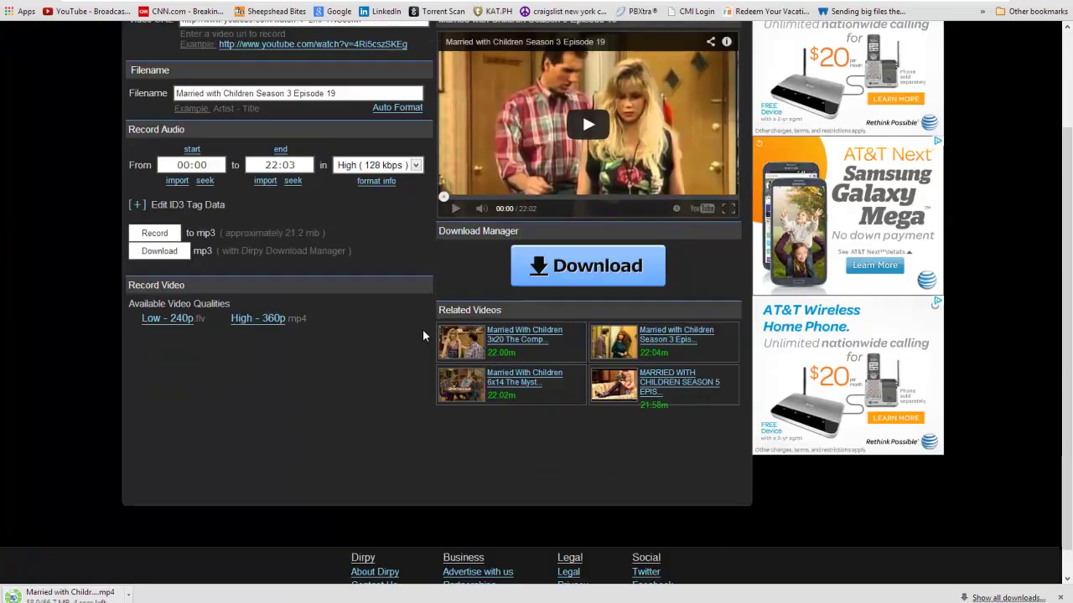
scroll(423, 335, up, 3)
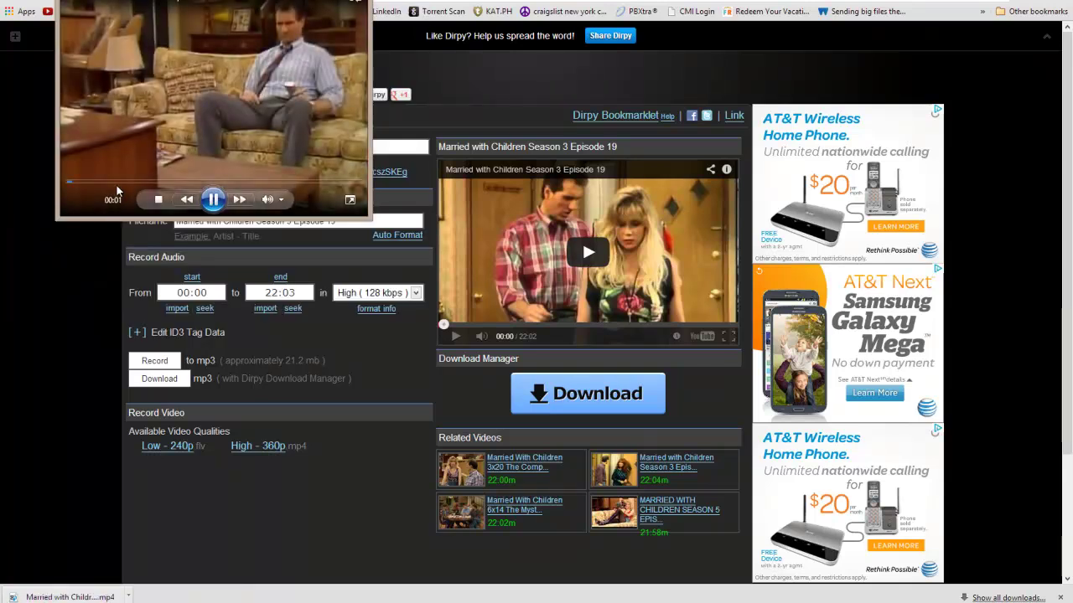
Preview the downloaded episode at 03:34, pause it, and close the media player.
click(118, 183)
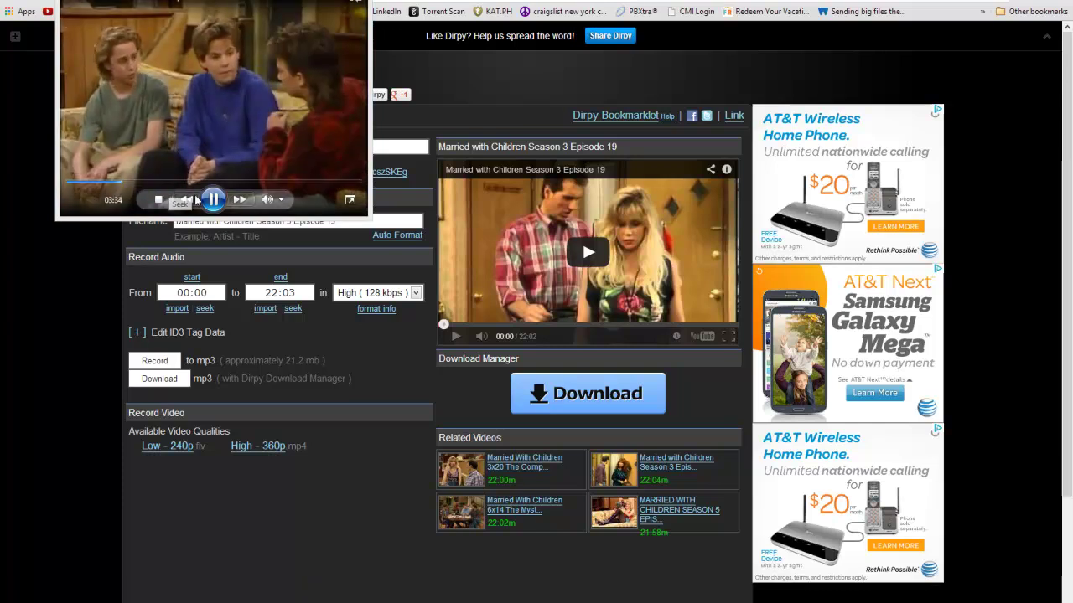
click(213, 200)
drag(419, 166, 260, 166)
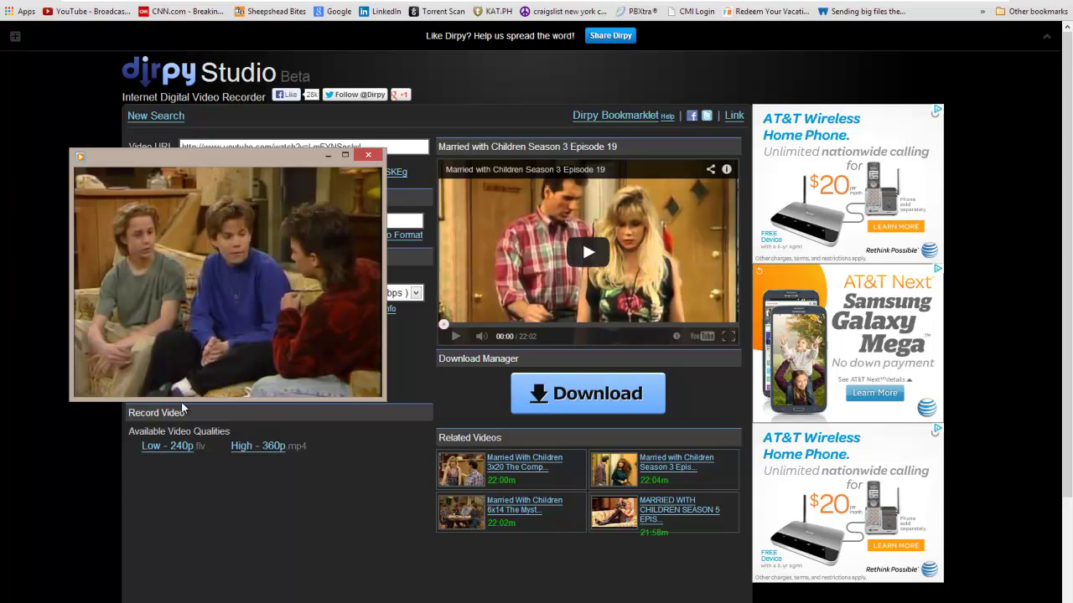
key(alt+F4)
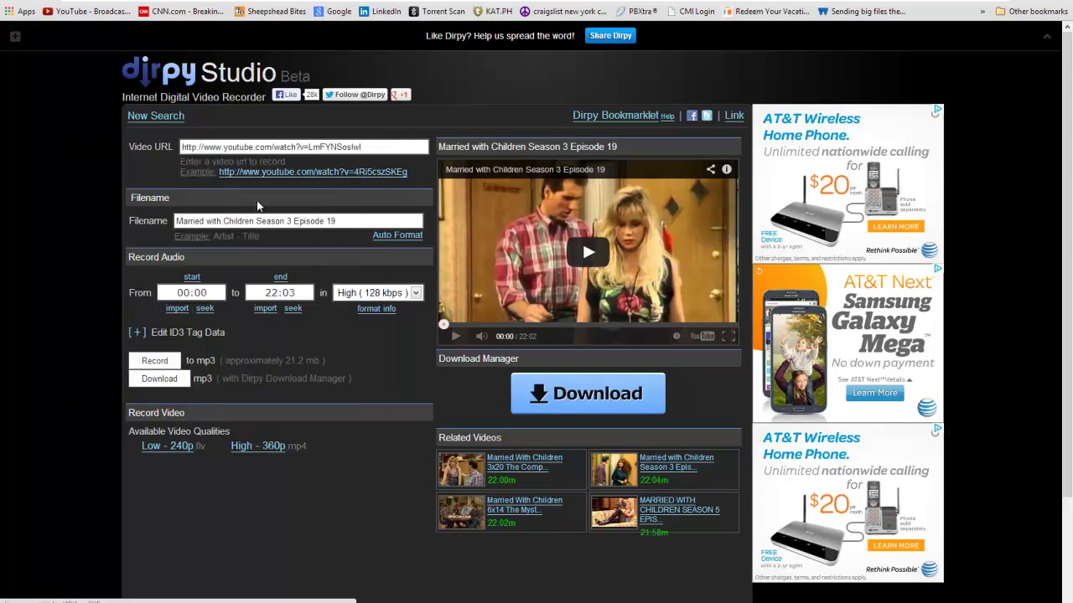
scroll(343, 502, down, 2)
scroll(343, 502, up, 2)
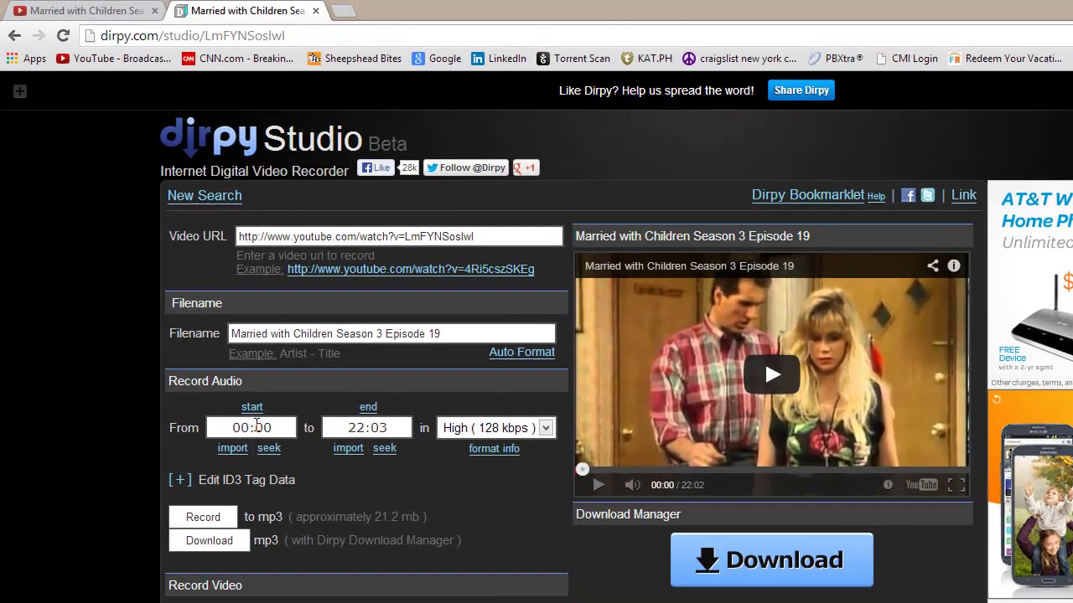
key(Tab)
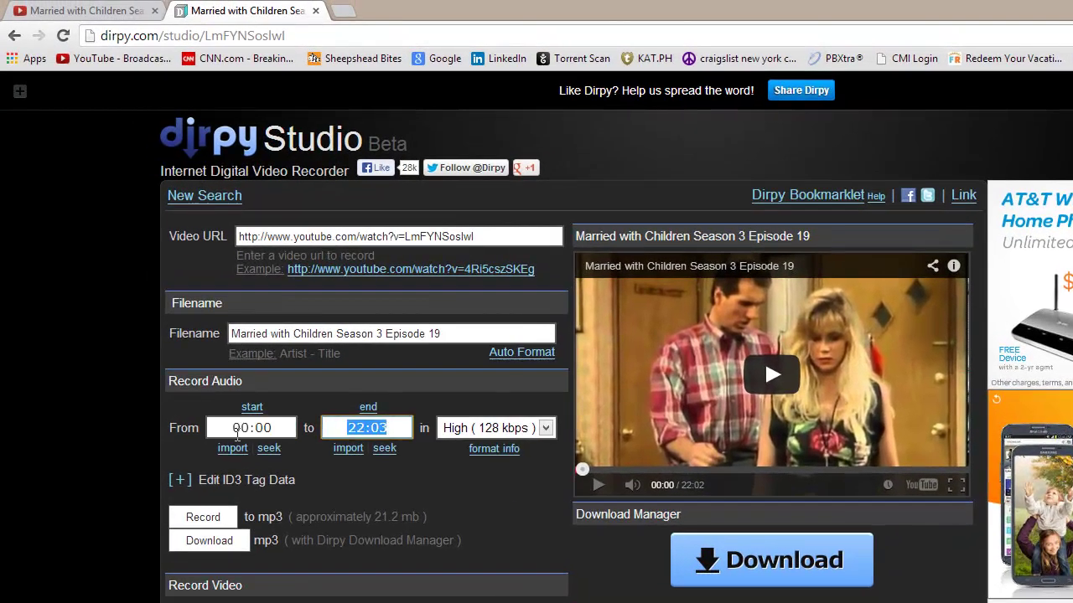
Search YouTube for 'alice cooper no more mr nice guy'.
click(73, 10)
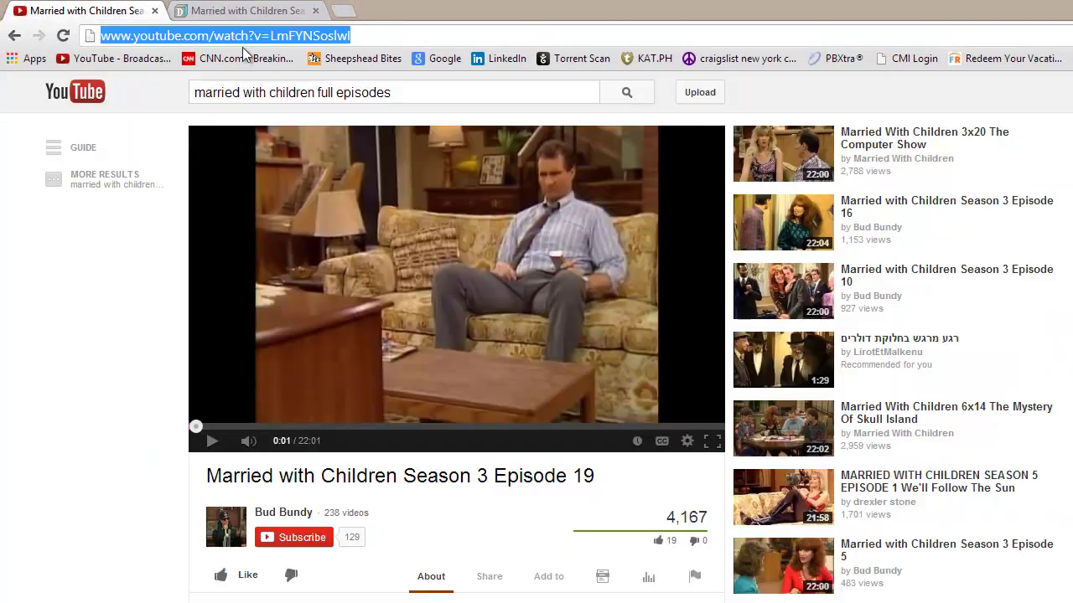
click(401, 84)
key(ctrl+c)
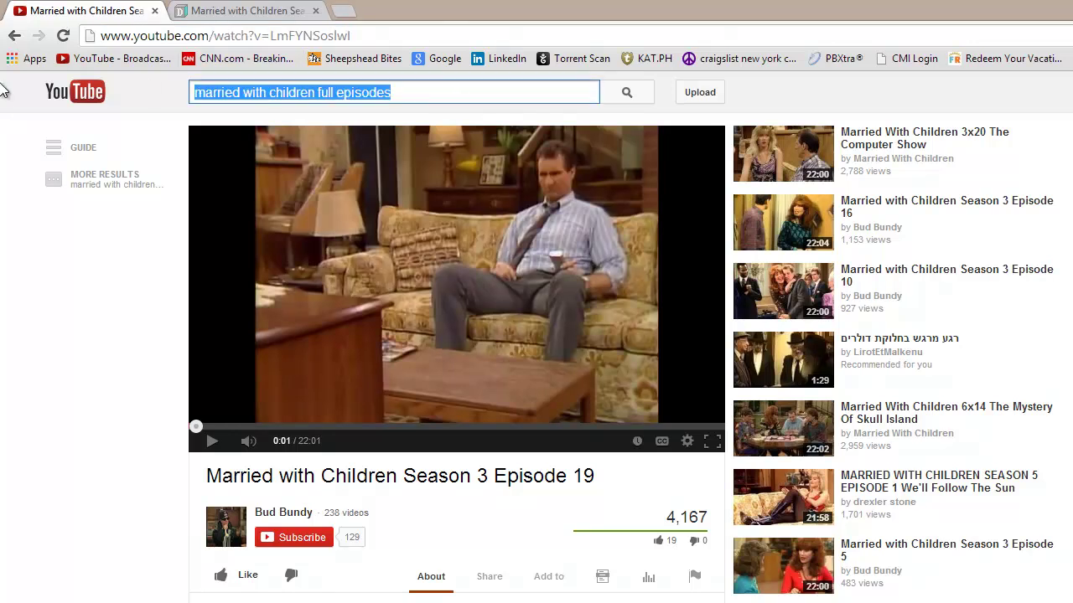
text(alice cooper no more)
key(Down)
key(Return)
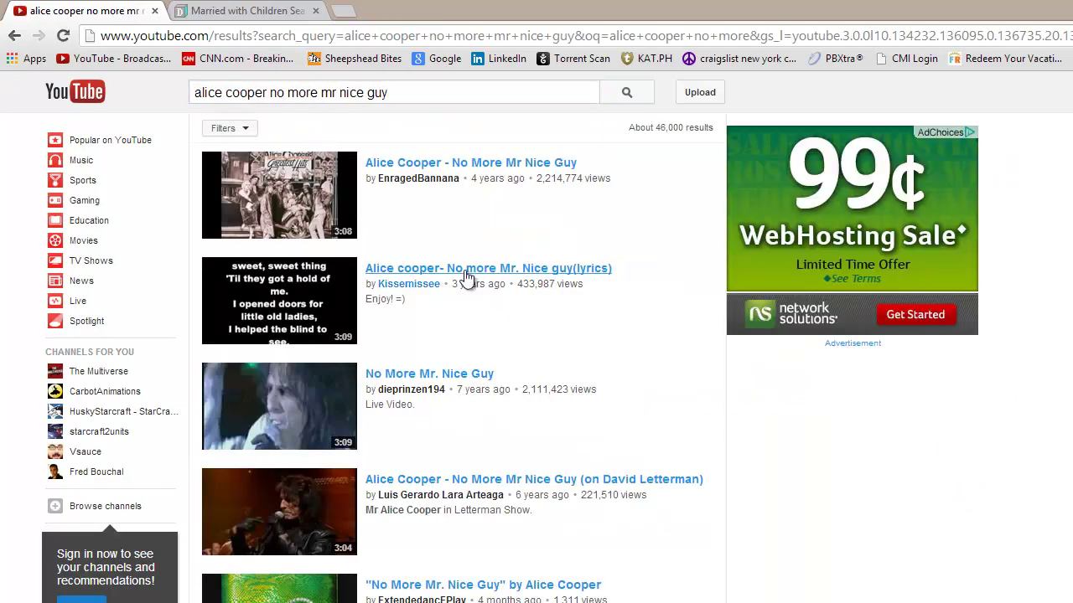
Open and pause the Alice Cooper lyrics video, then select its web address.
click(471, 270)
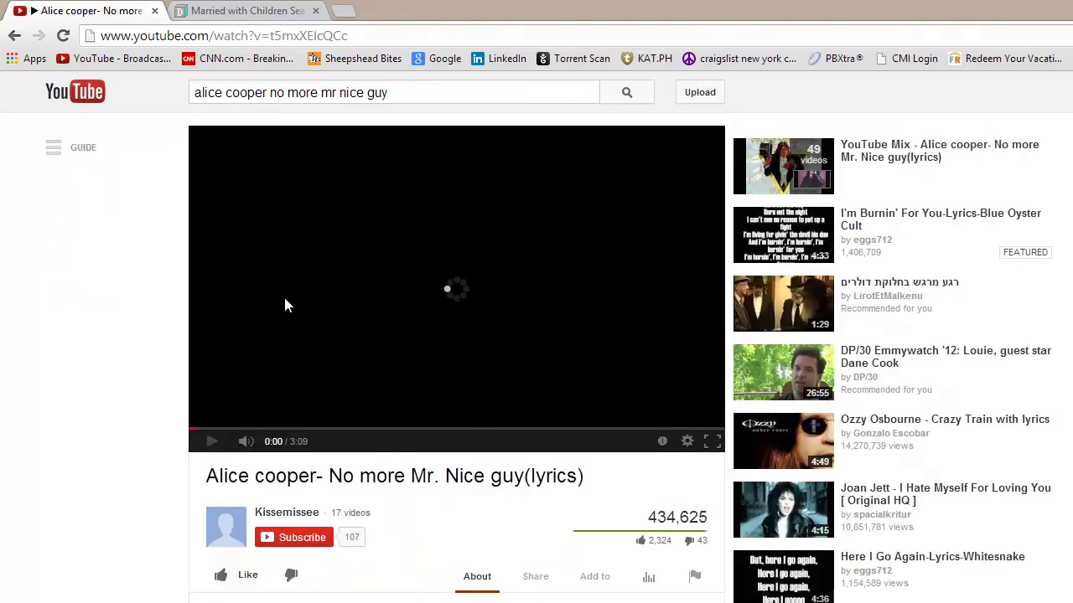
click(344, 333)
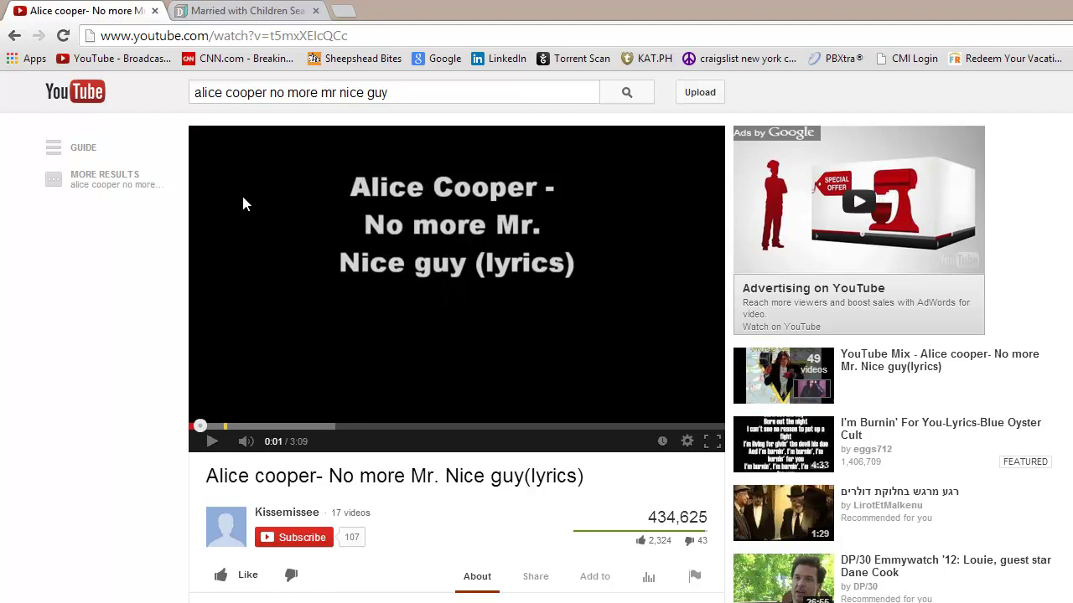
click(402, 36)
Replace the Dirpy video URL with the Alice Cooper video address.
click(304, 12)
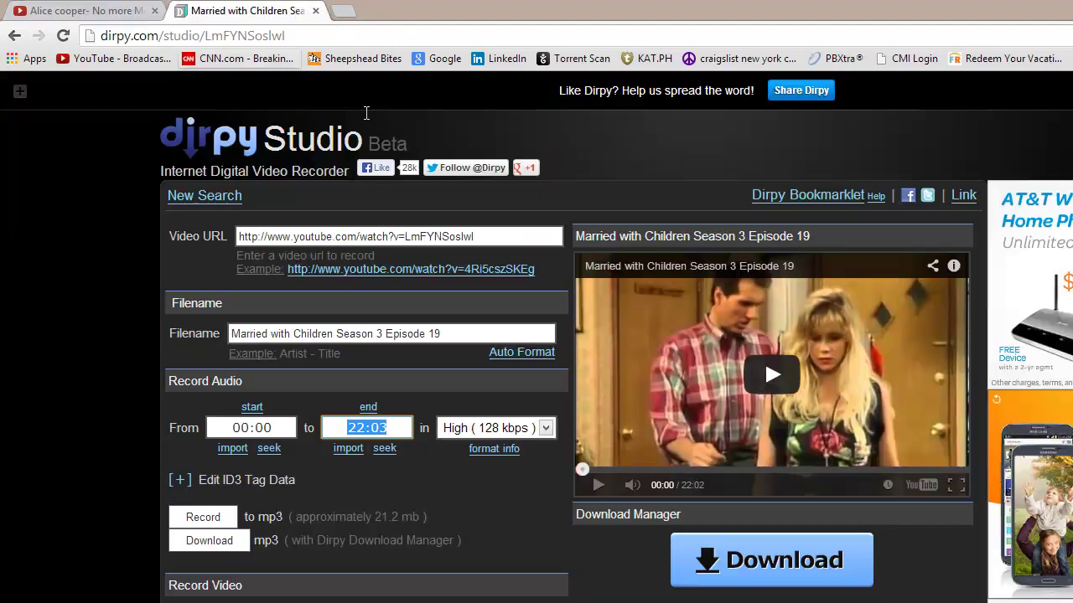
click(490, 237)
key(ctrl+v)
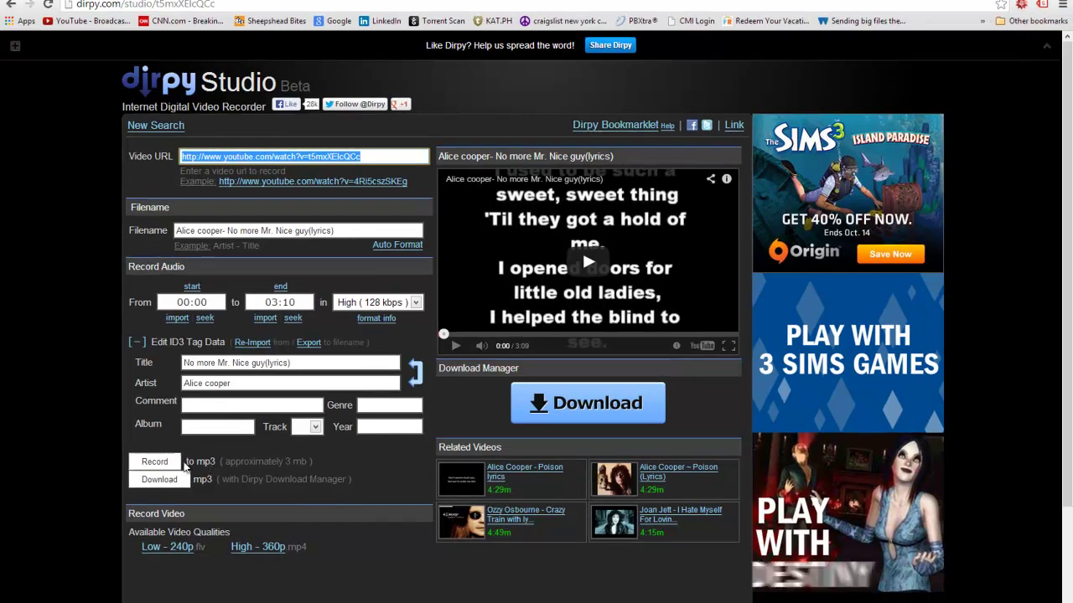
Record the song to mp3, play the file, then close the player.
click(167, 462)
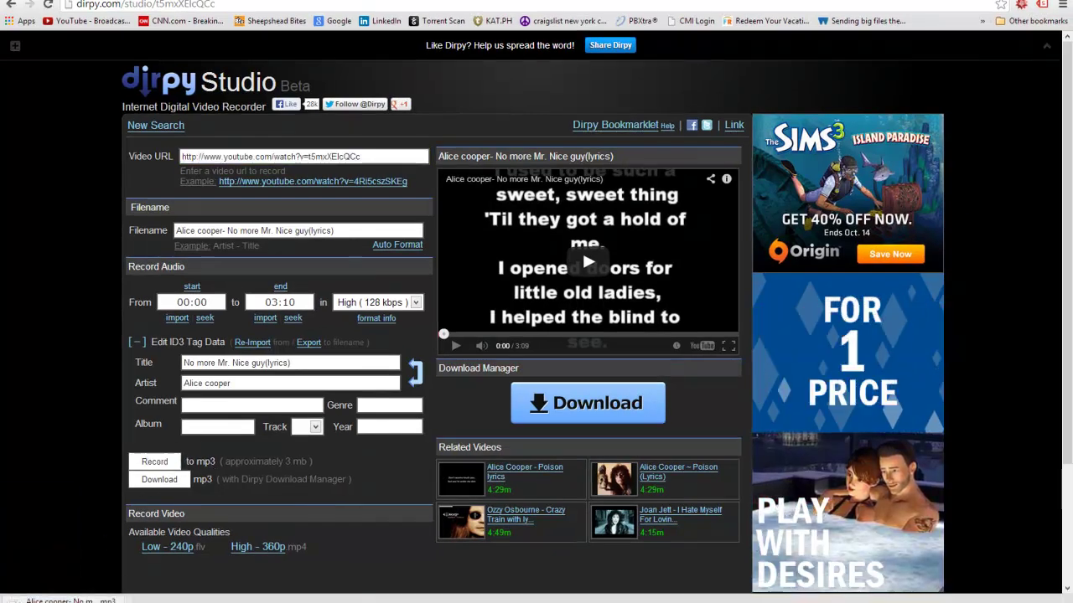
click(71, 600)
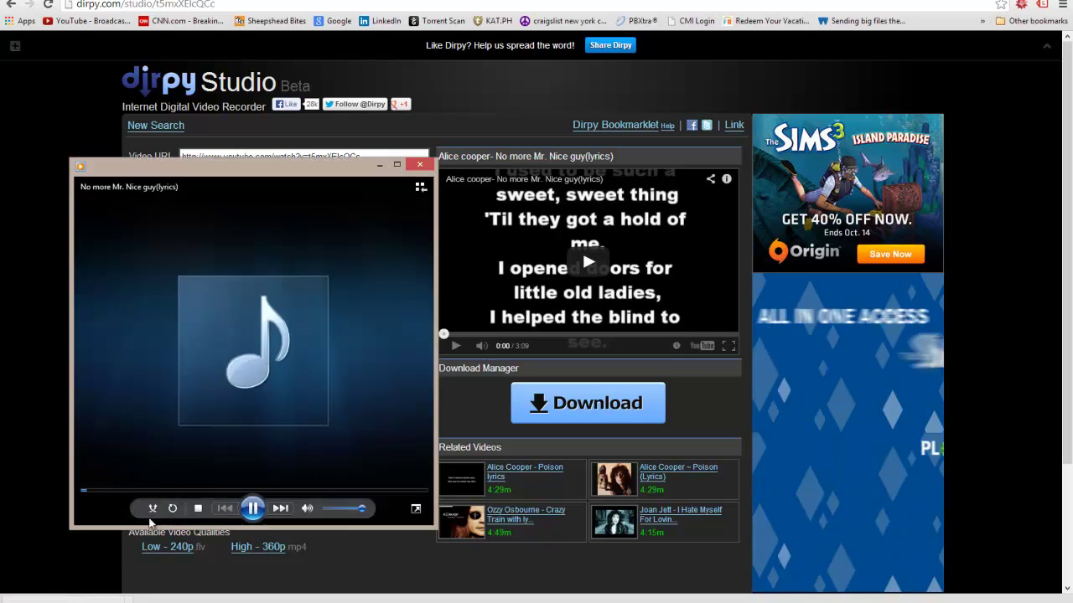
click(420, 164)
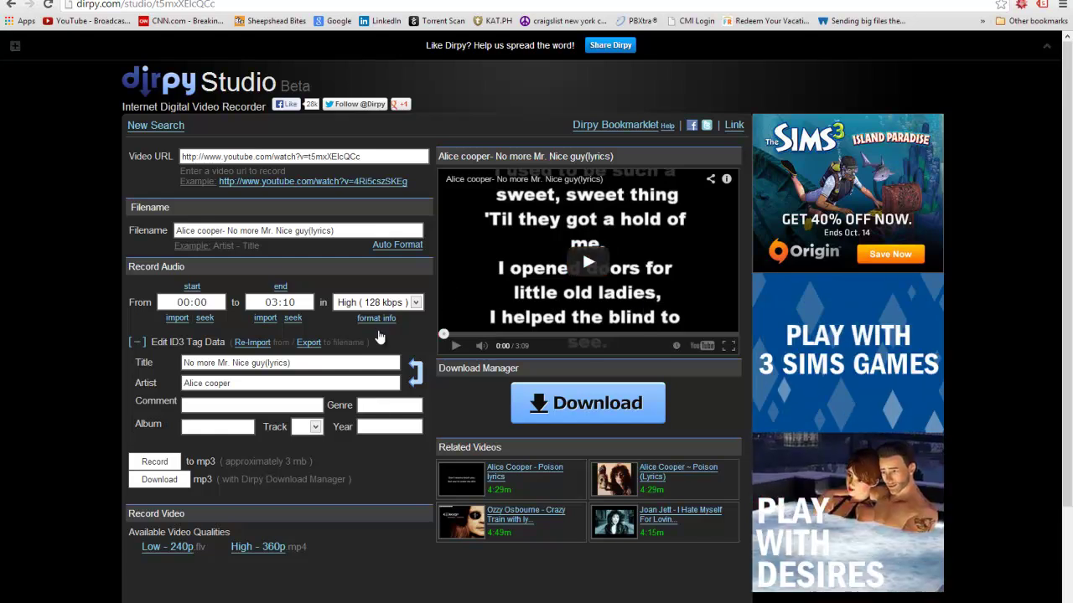
scroll(245, 401, down, 3)
scroll(245, 401, up, 3)
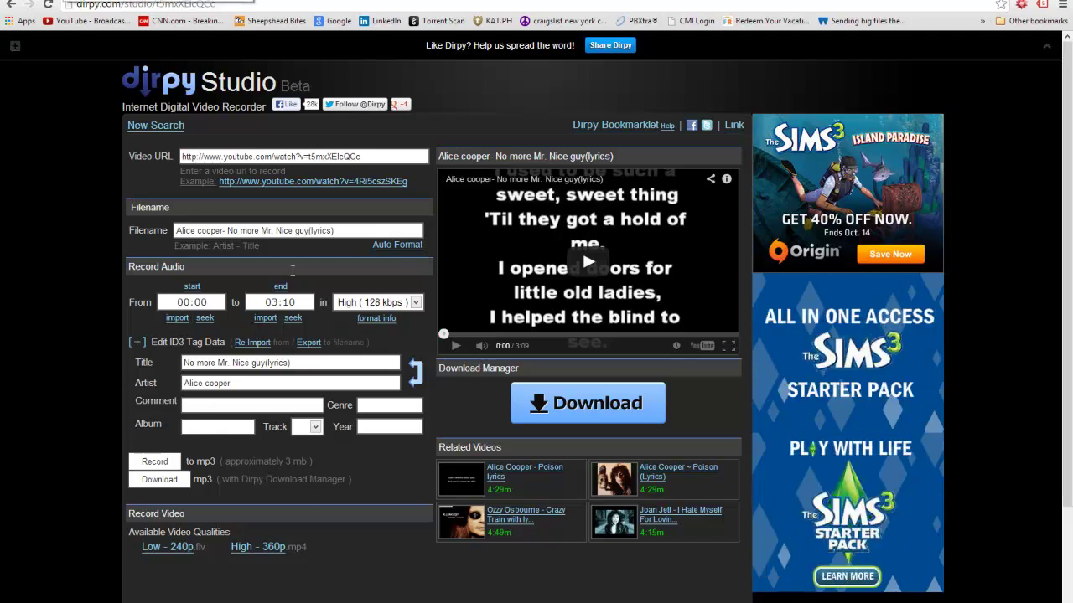
Search YouTube for 'deep house mix', then for 'female dubstep vocals'.
click(191, 302)
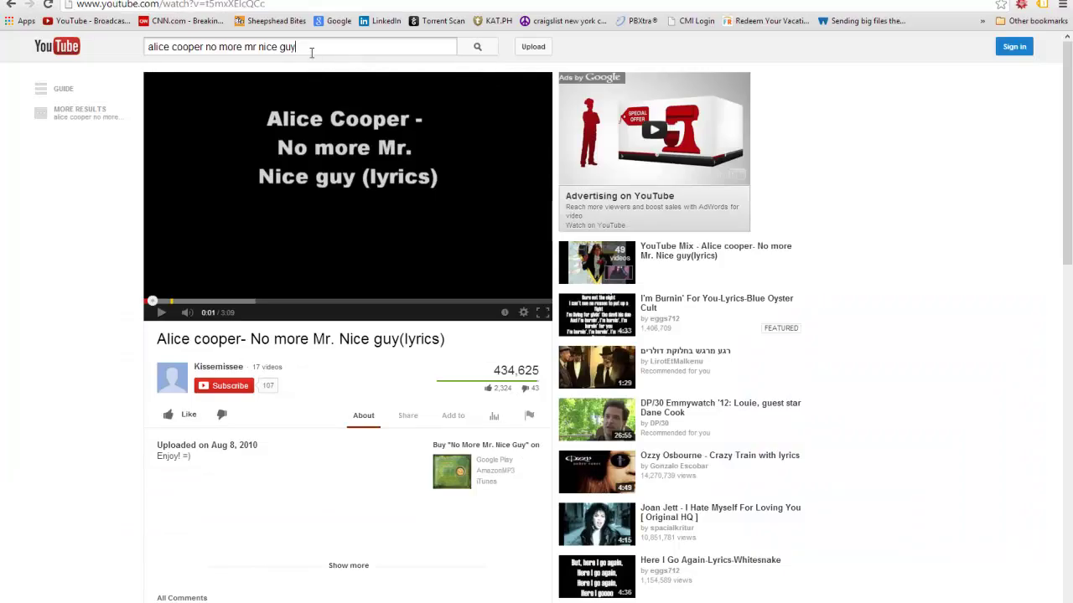
drag(311, 48, 4, 42)
text(deep house m)
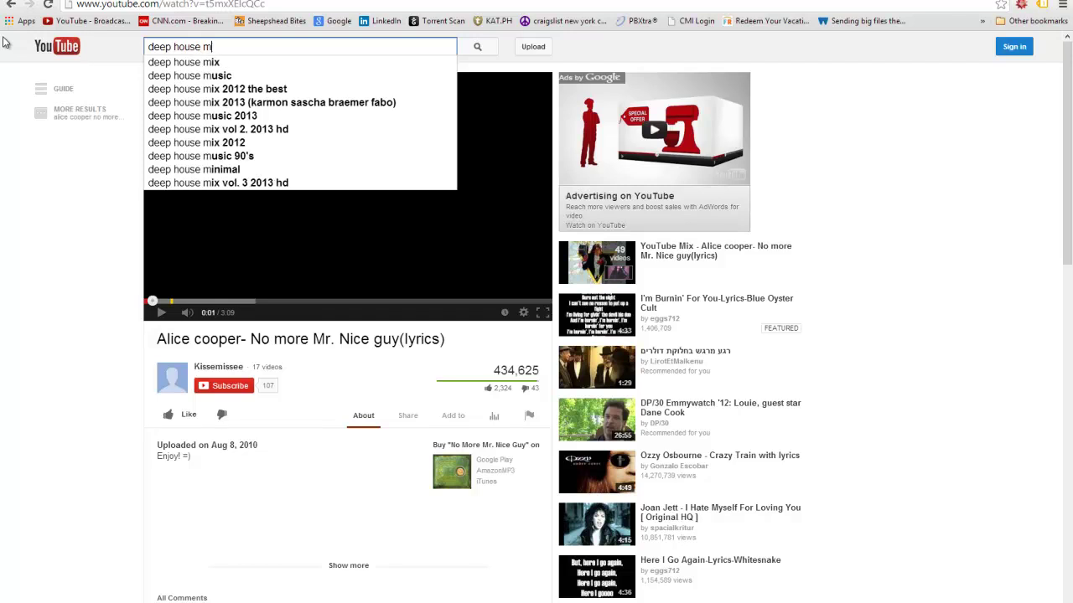
text(ix)
key(Return)
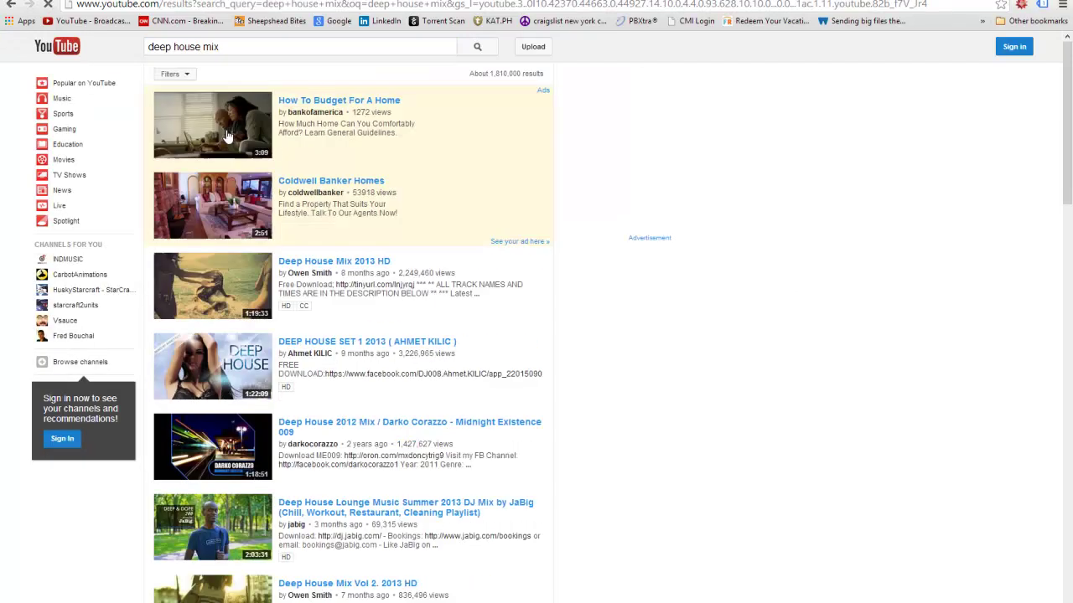
drag(245, 54, 3, 44)
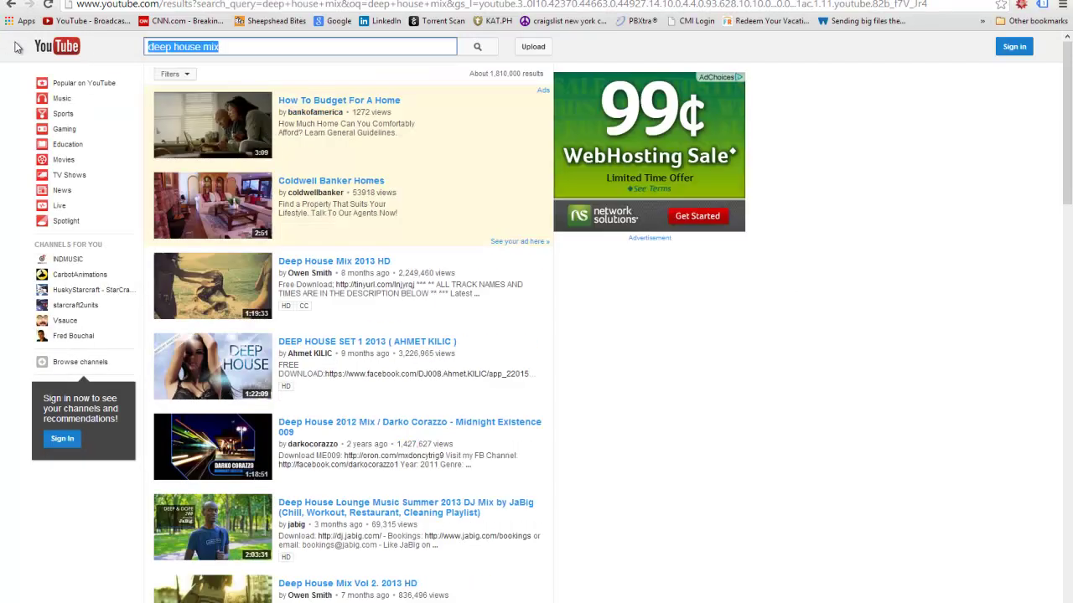
text(female dubste[)
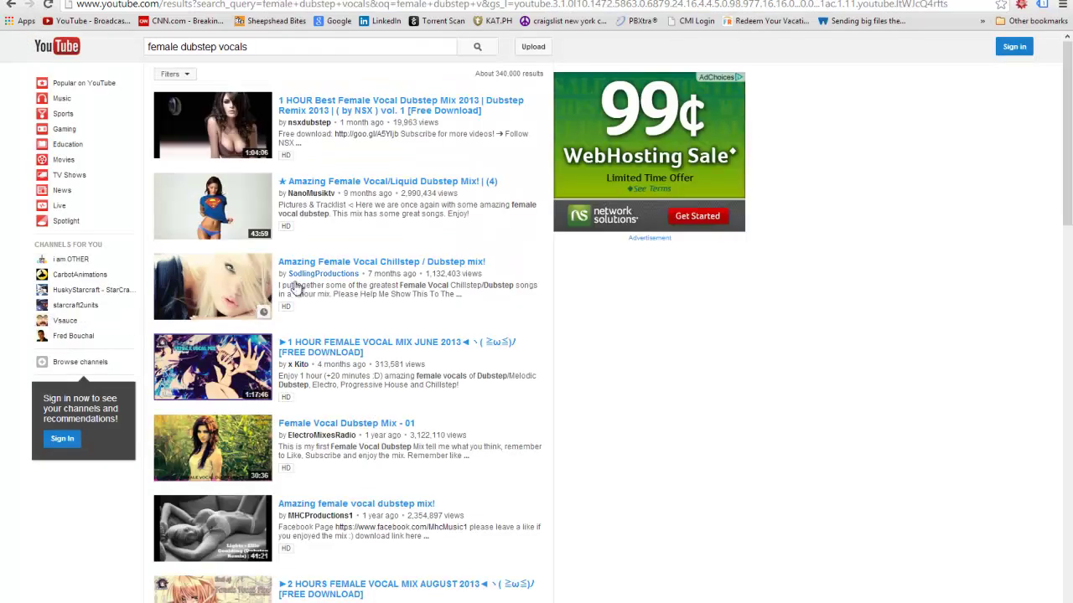
Open the Amazing Female Vocal/Liquid Dubstep Mix, pause it near 3:36, and select its address.
click(379, 191)
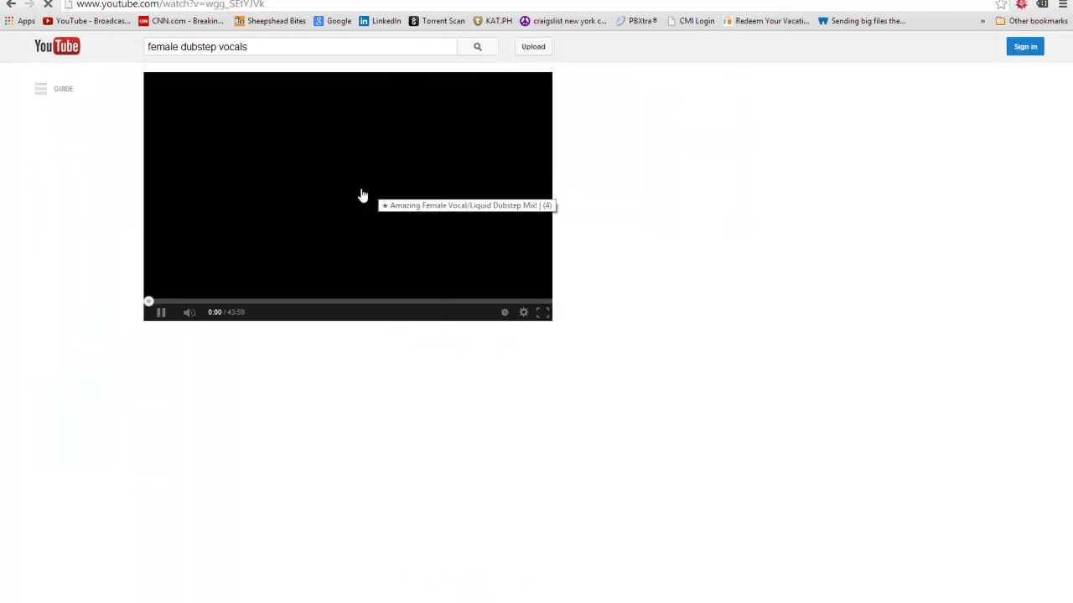
click(178, 302)
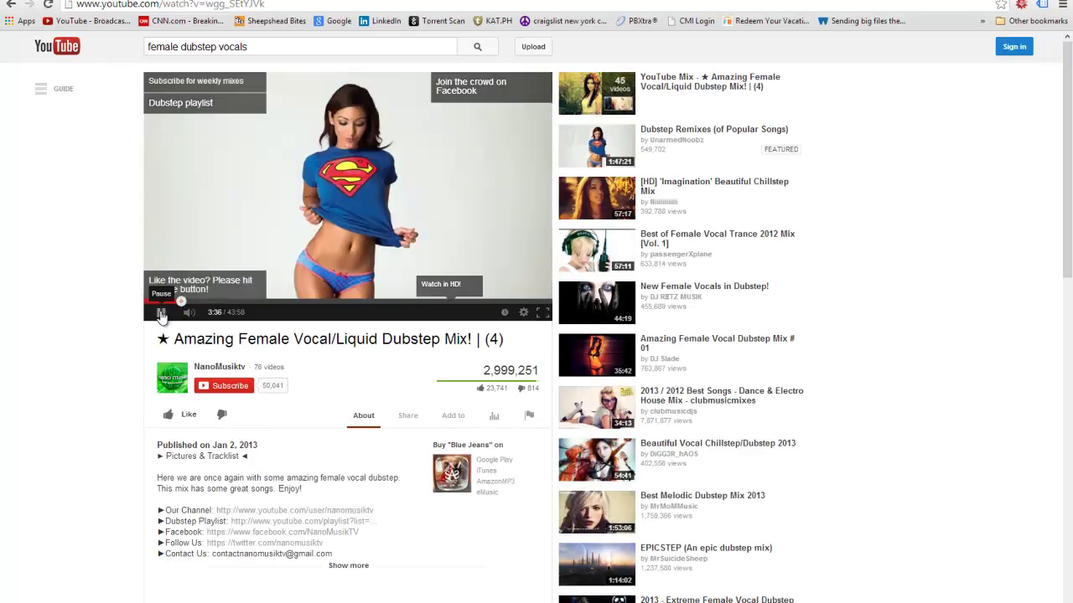
click(162, 313)
click(303, 4)
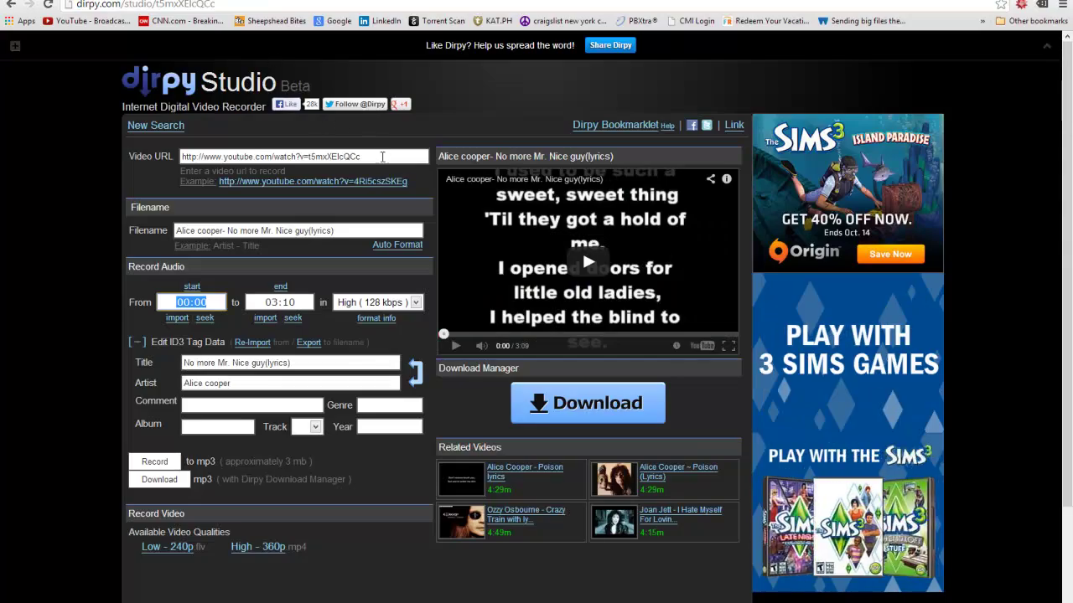
Paste the dubstep mix URL into Dirpy's Video URL field and set the clip start to 03:00.
click(382, 157)
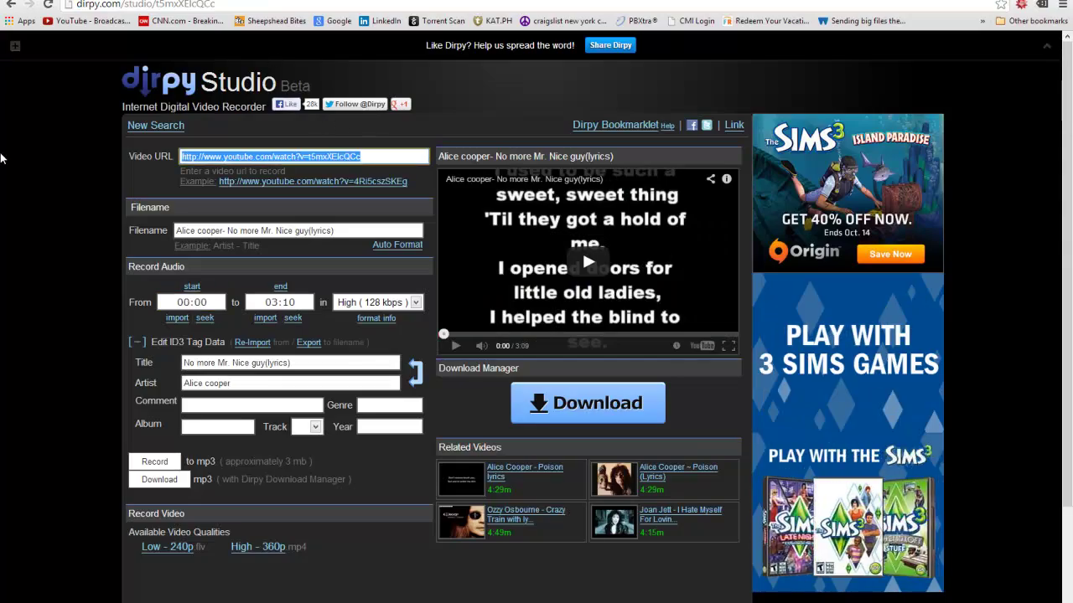
text(http://www.youtube.com/watch?v=wgg_SEtYJVk)
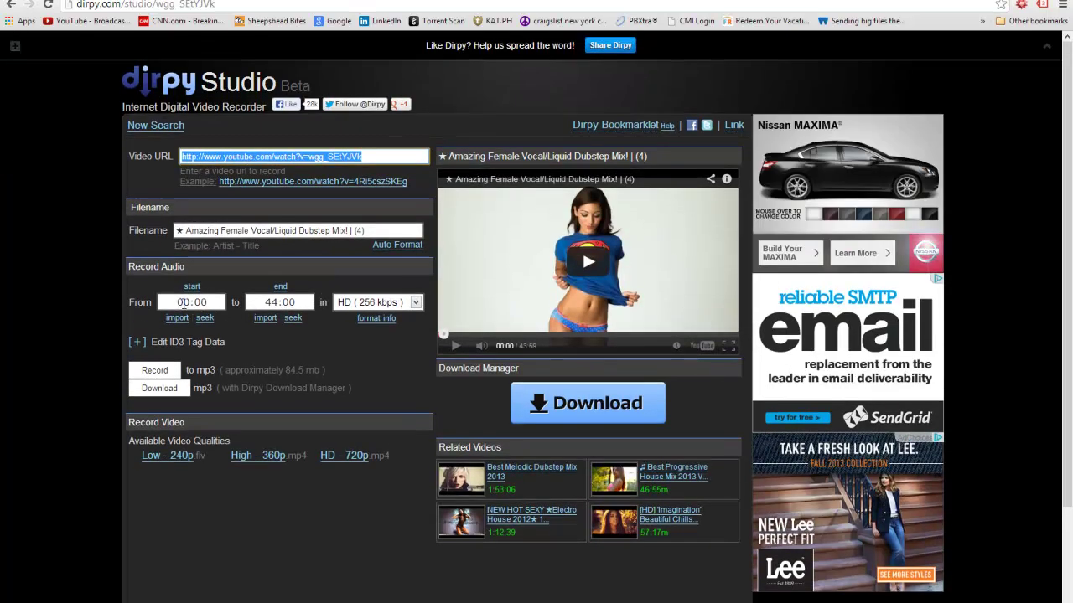
double_click(181, 302)
text(03)
Set the dubstep clip's end time to 04:14.
click(268, 302)
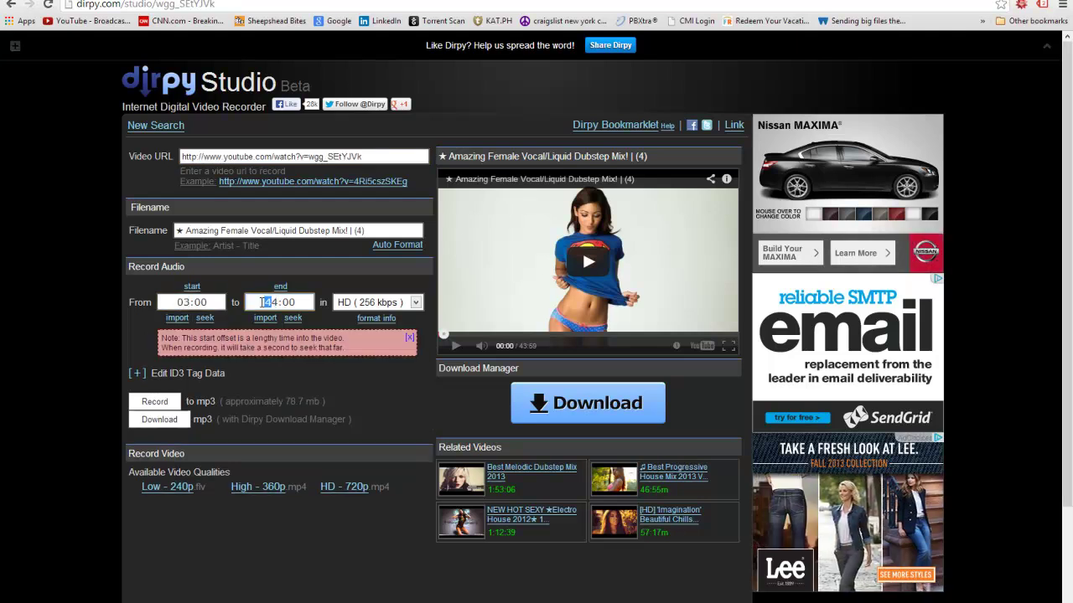
text(0)
click(286, 303)
text(14)
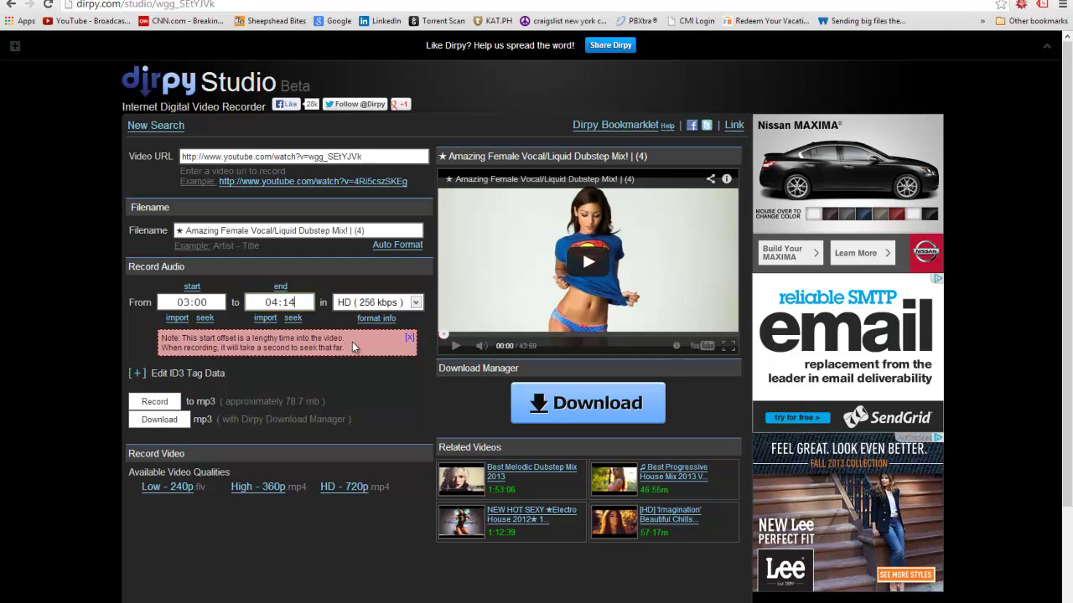
scroll(332, 419, down, 2)
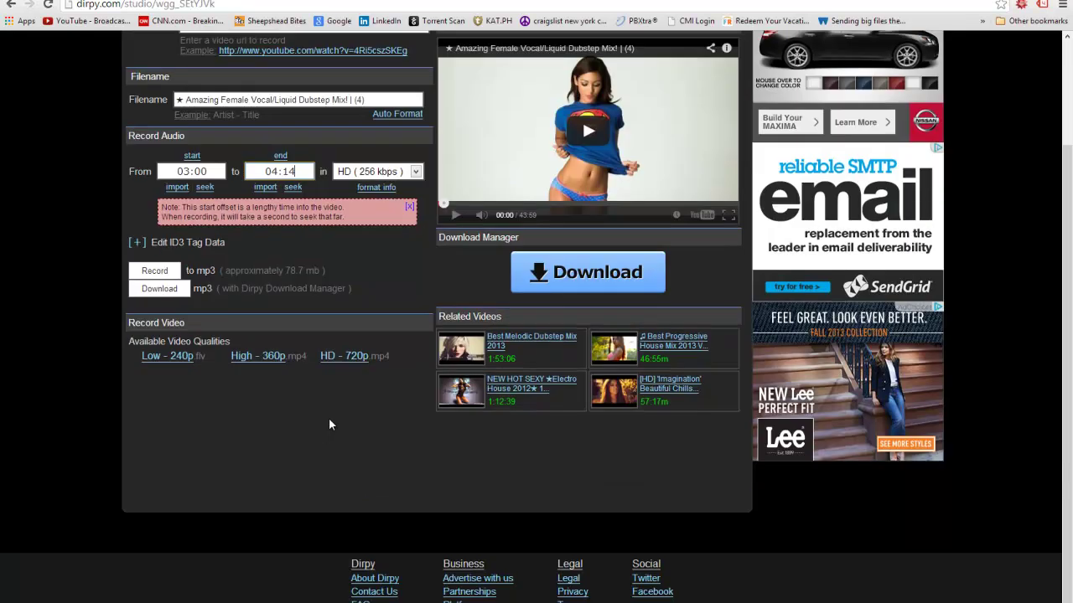
scroll(335, 421, up, 1)
scroll(341, 428, up, 2)
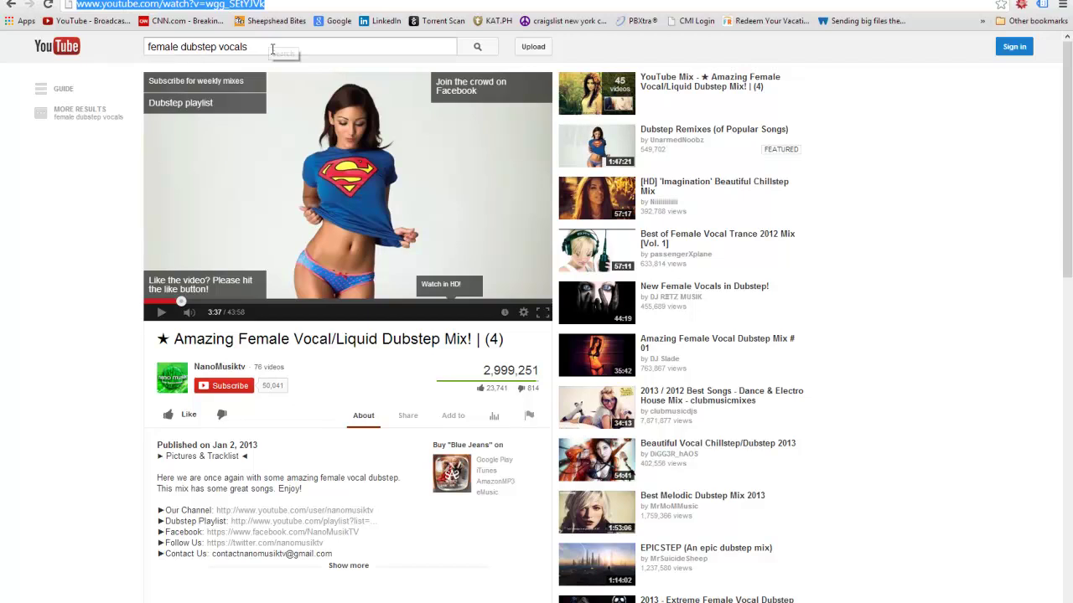
Search YouTube for 'family guy episodes'.
click(273, 50)
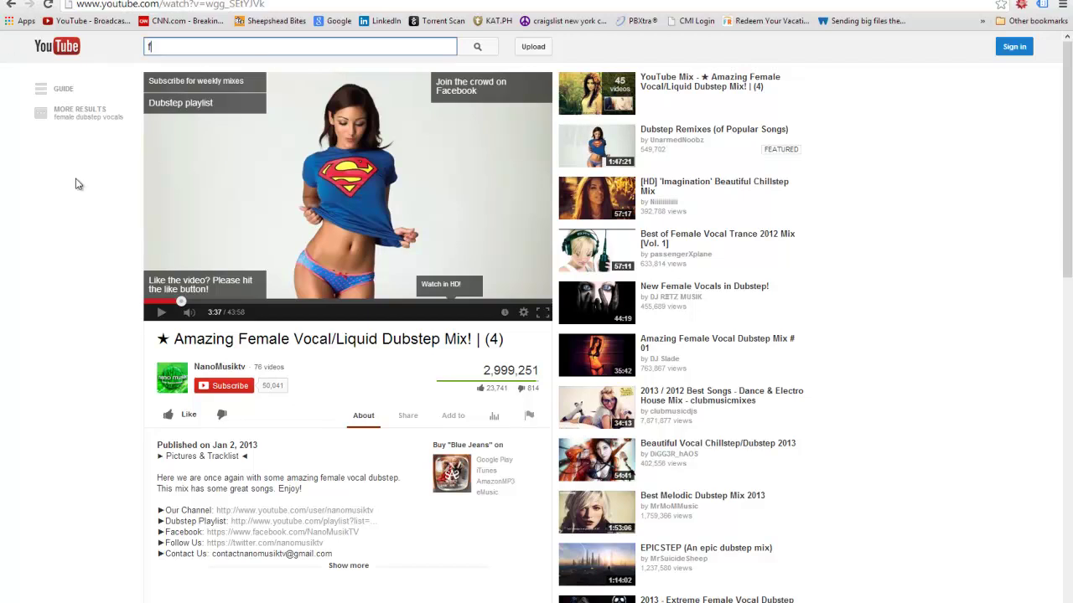
text(family guy ep)
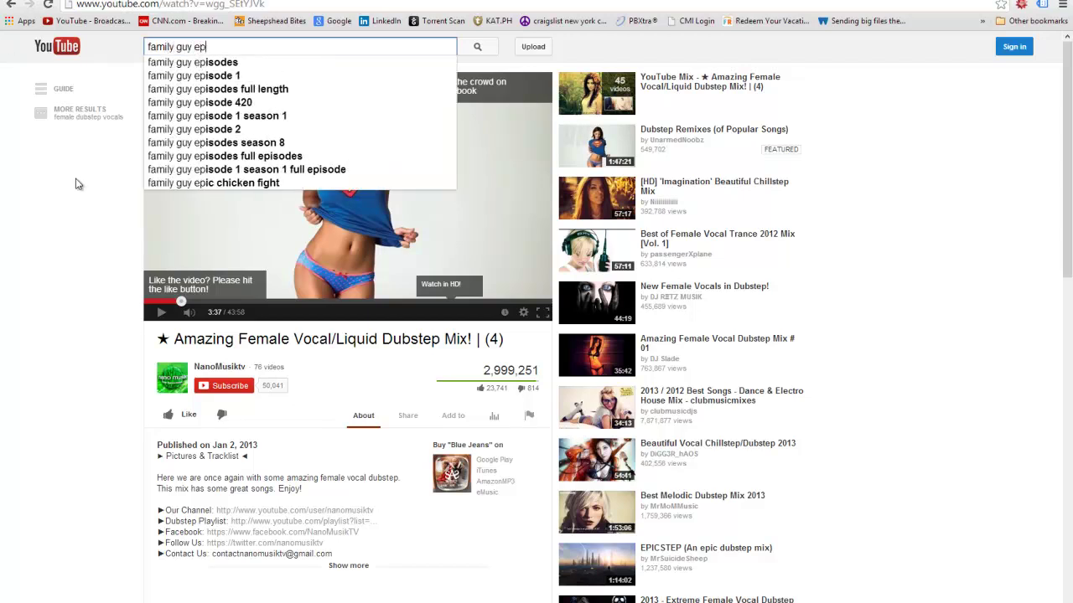
text(isodes)
key(Return)
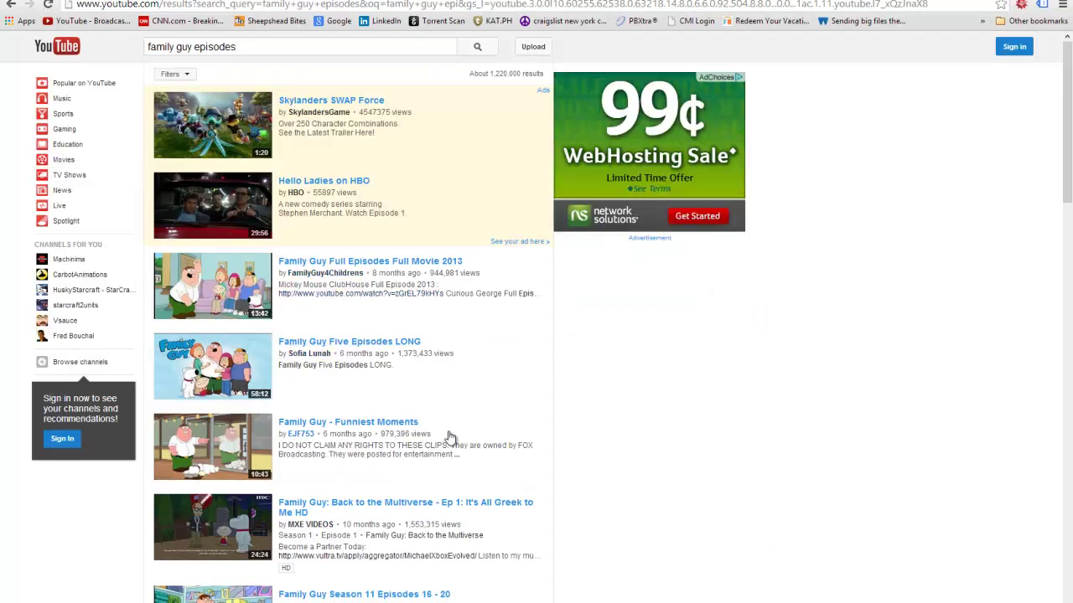
Open the Back to the Multiverse episode 1 video and select its page address.
scroll(419, 459, down, 1)
scroll(416, 459, down, 1)
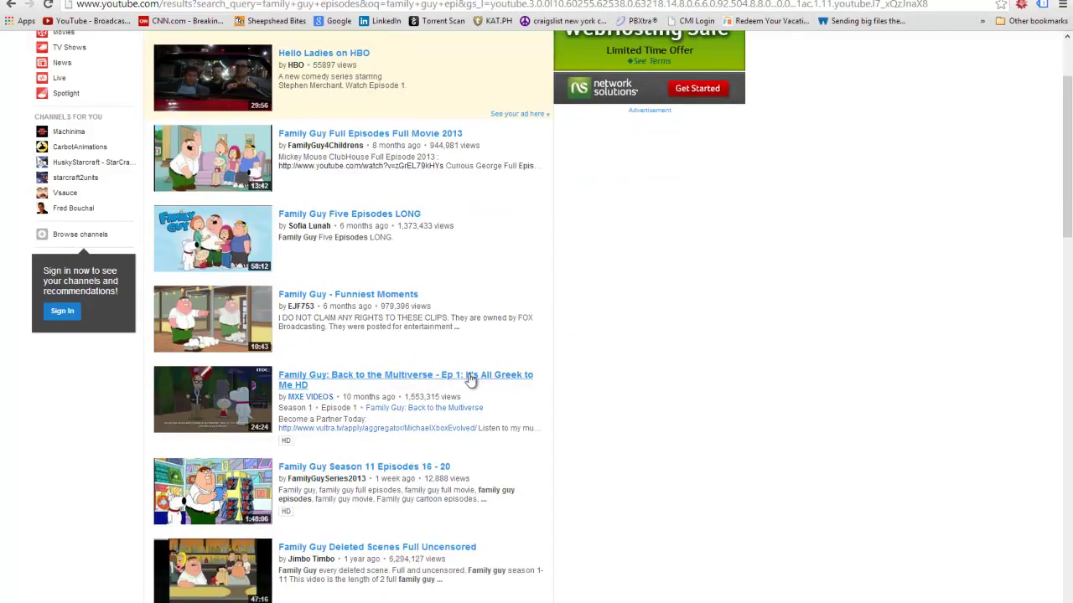
click(395, 381)
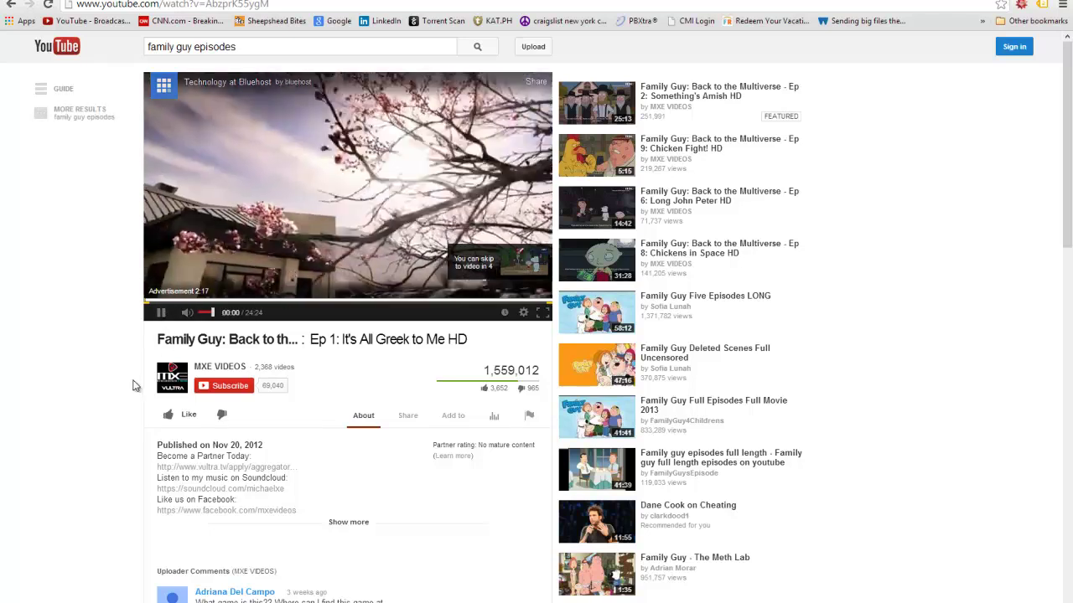
click(321, 5)
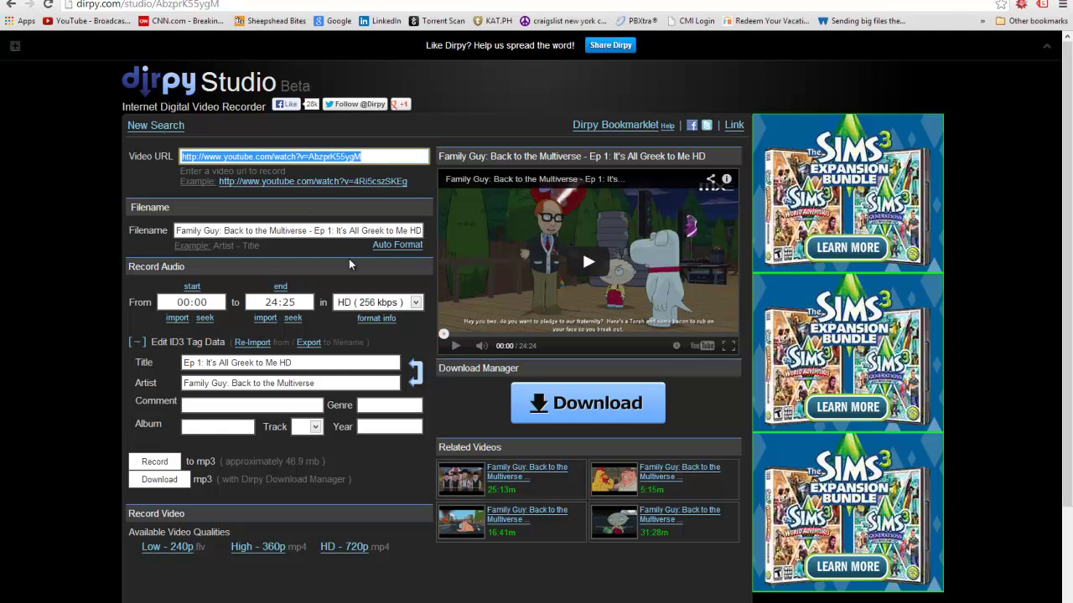
Scroll through the Dirpy Studio page, then go back to the YouTube Family Guy episode.
scroll(347, 257, down, 2)
scroll(347, 256, down, 1)
scroll(334, 280, up, 3)
scroll(206, 291, down, 2)
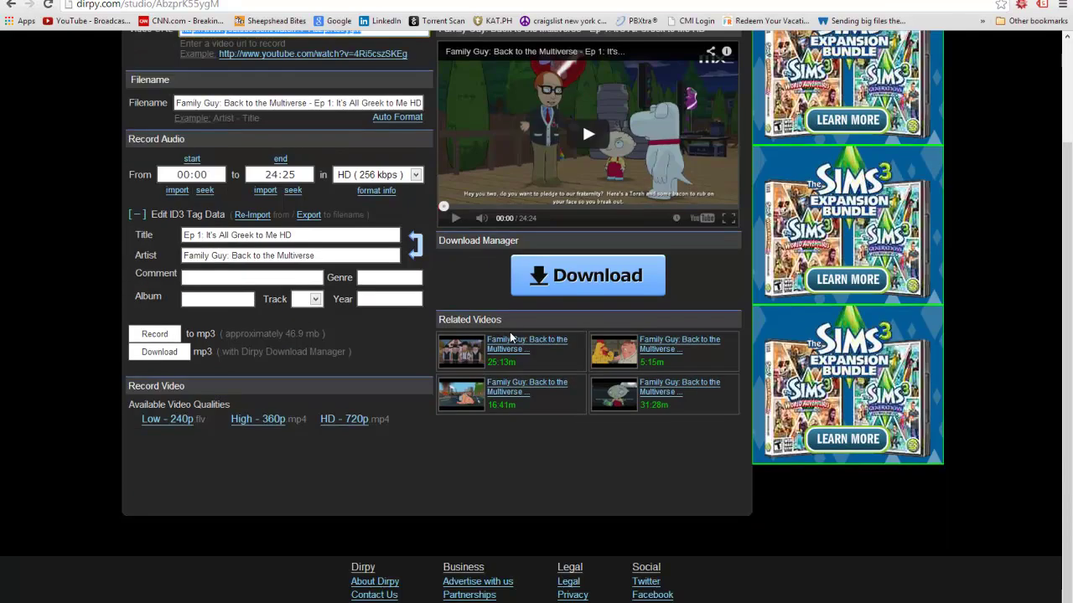
scroll(615, 412, up, 2)
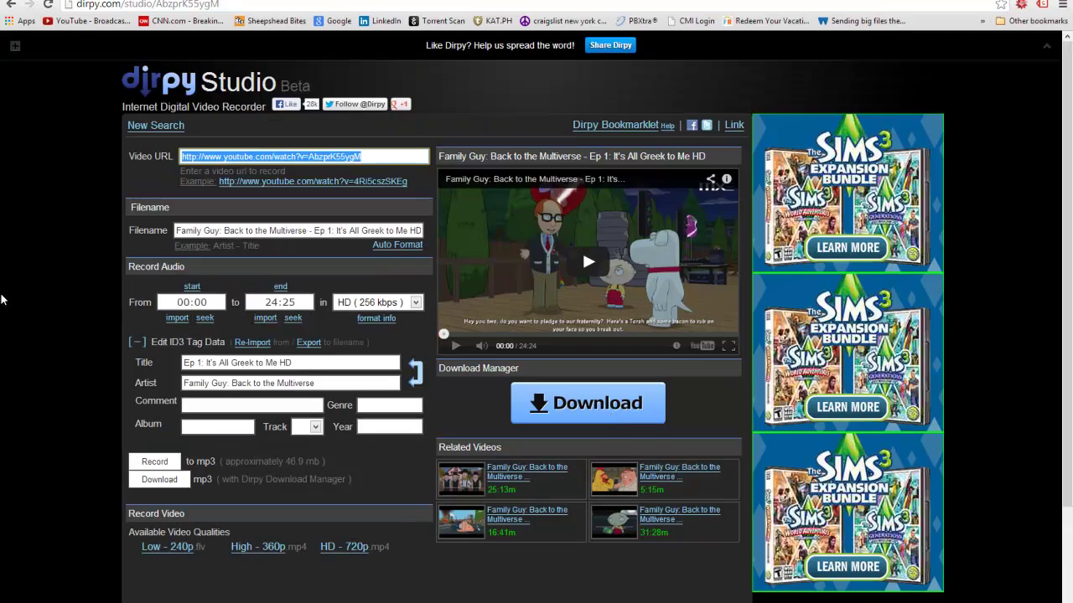
click(11, 4)
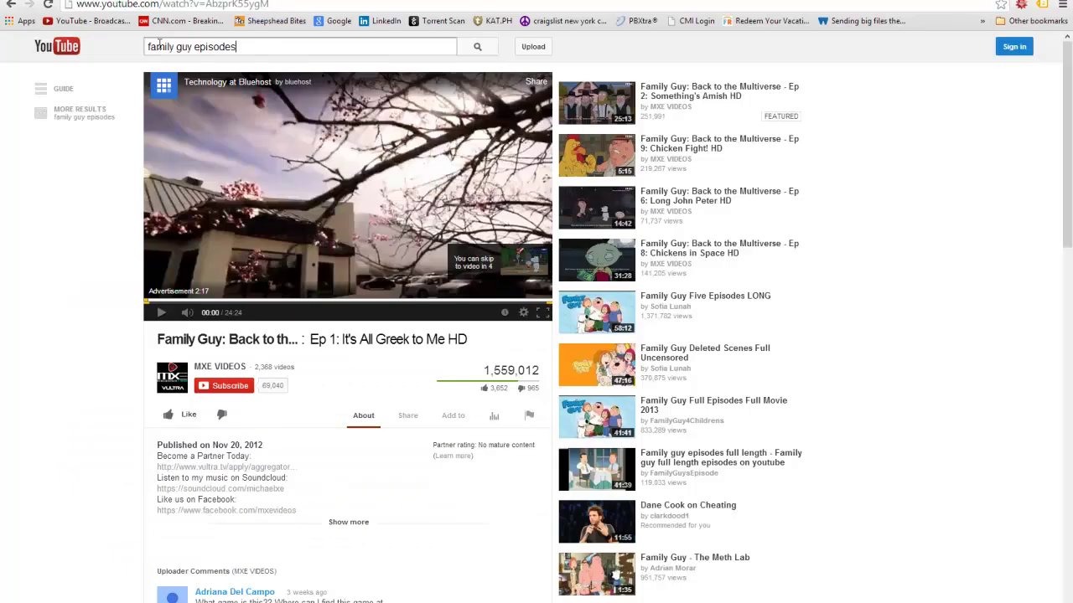
Search YouTube for 'full movies', then open the Movies channel from the Guide sidebar.
text(full movies)
key(Return)
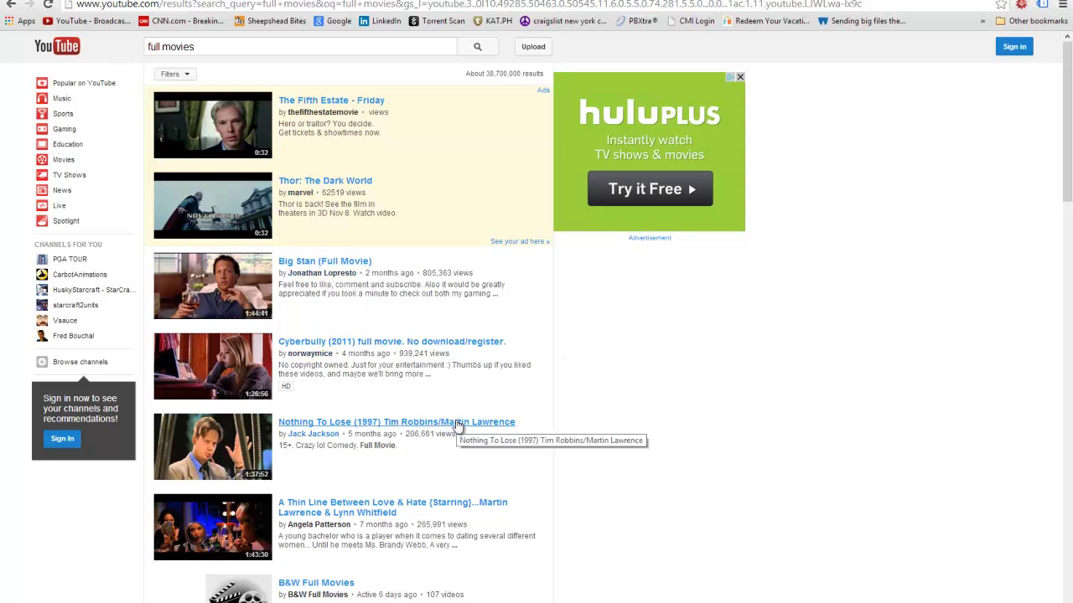
scroll(549, 490, down, 1)
scroll(556, 340, down, 1)
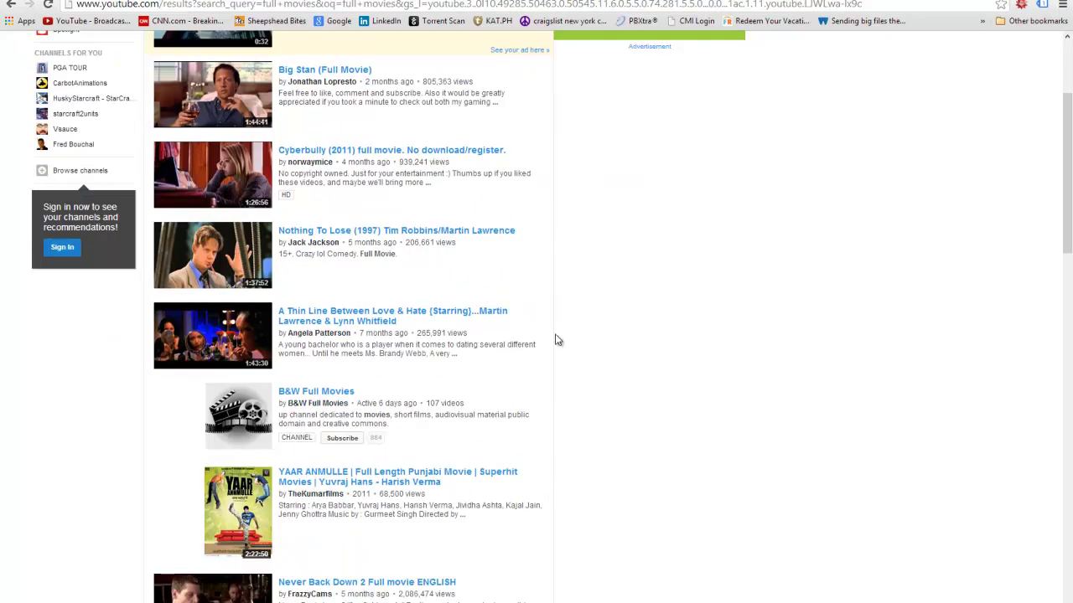
scroll(555, 341, up, 2)
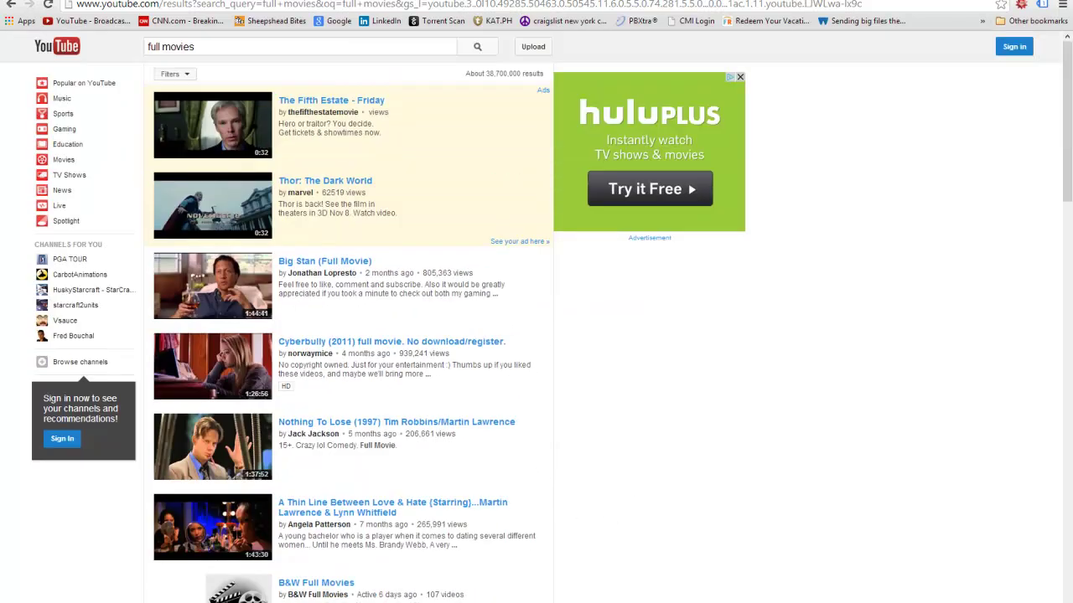
triple_click(240, 48)
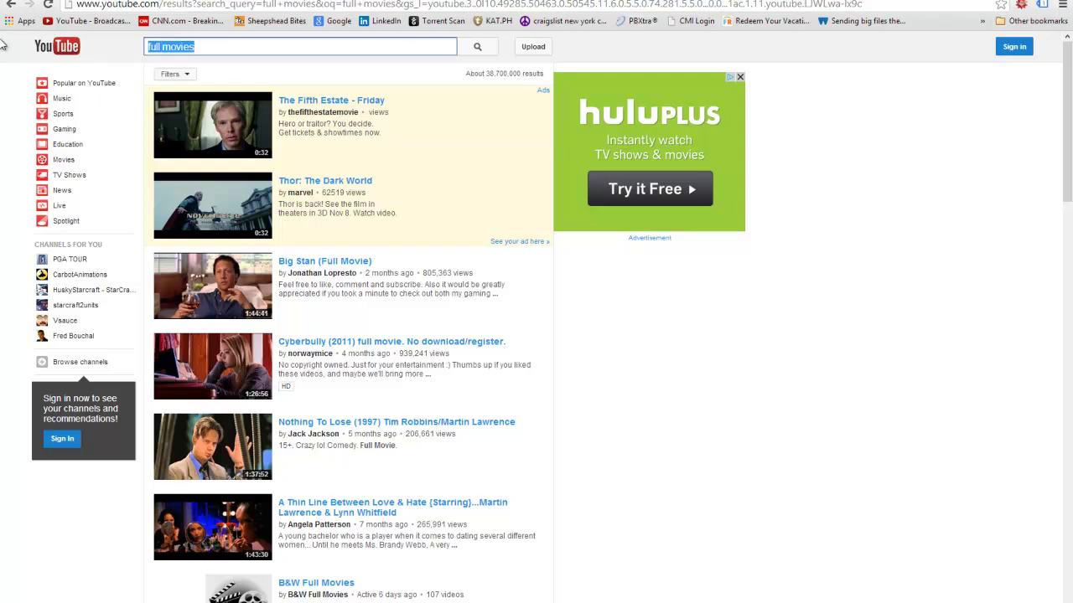
click(60, 163)
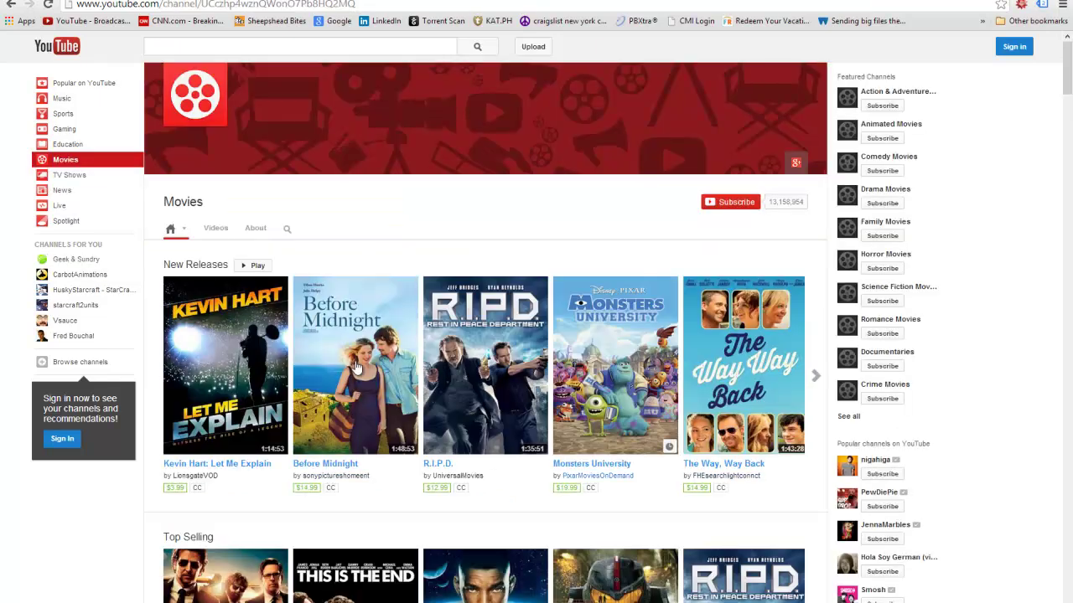
Scroll down the Movies channel and open the full Free Movies list.
scroll(364, 399, down, 3)
scroll(352, 373, down, 4)
scroll(340, 365, down, 2)
scroll(336, 364, down, 3)
scroll(324, 364, down, 2)
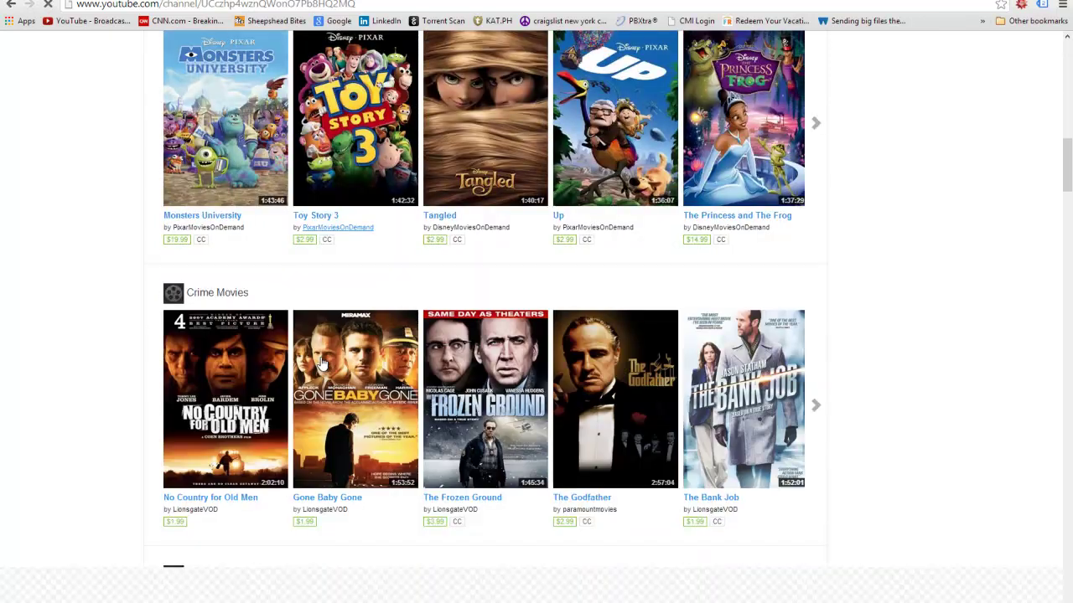
scroll(323, 363, down, 3)
scroll(321, 362, down, 2)
scroll(320, 360, down, 2)
scroll(320, 360, down, 1)
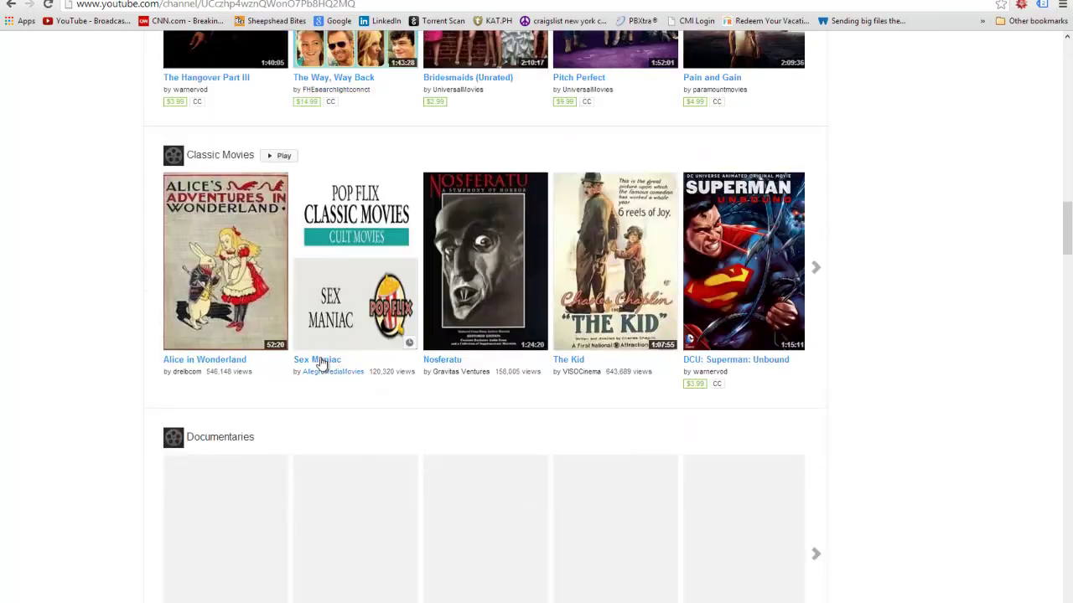
scroll(320, 360, down, 2)
scroll(319, 361, down, 3)
scroll(319, 361, down, 3)
scroll(319, 362, down, 2)
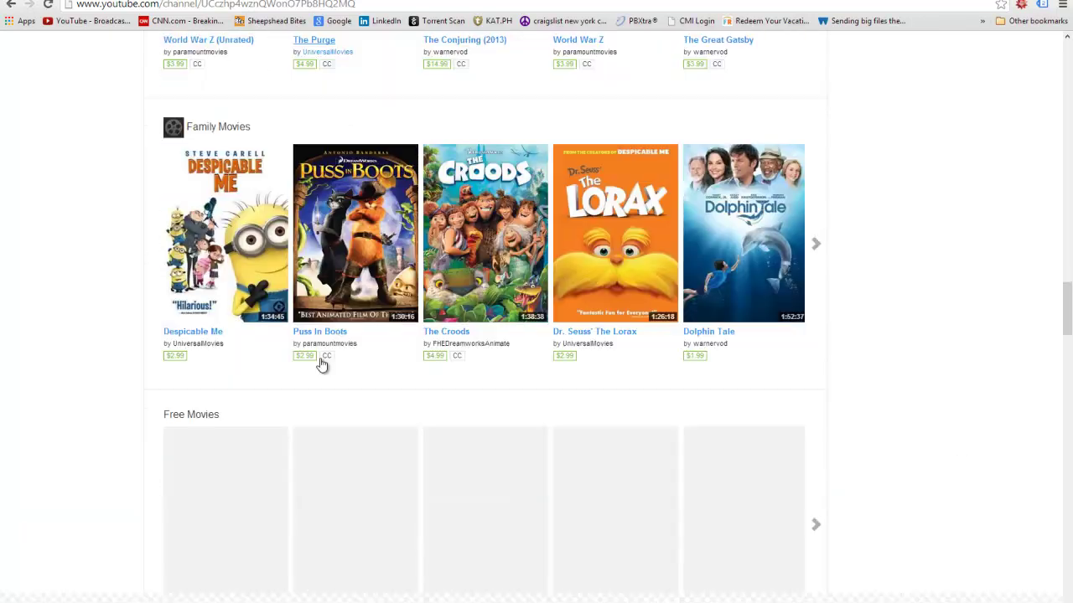
scroll(319, 361, down, 2)
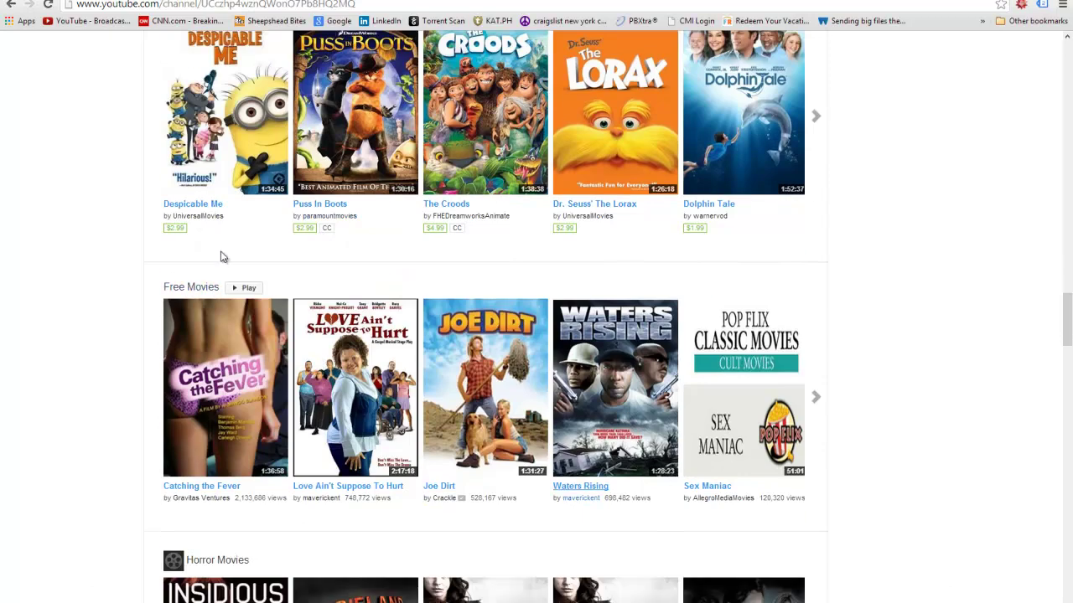
click(199, 289)
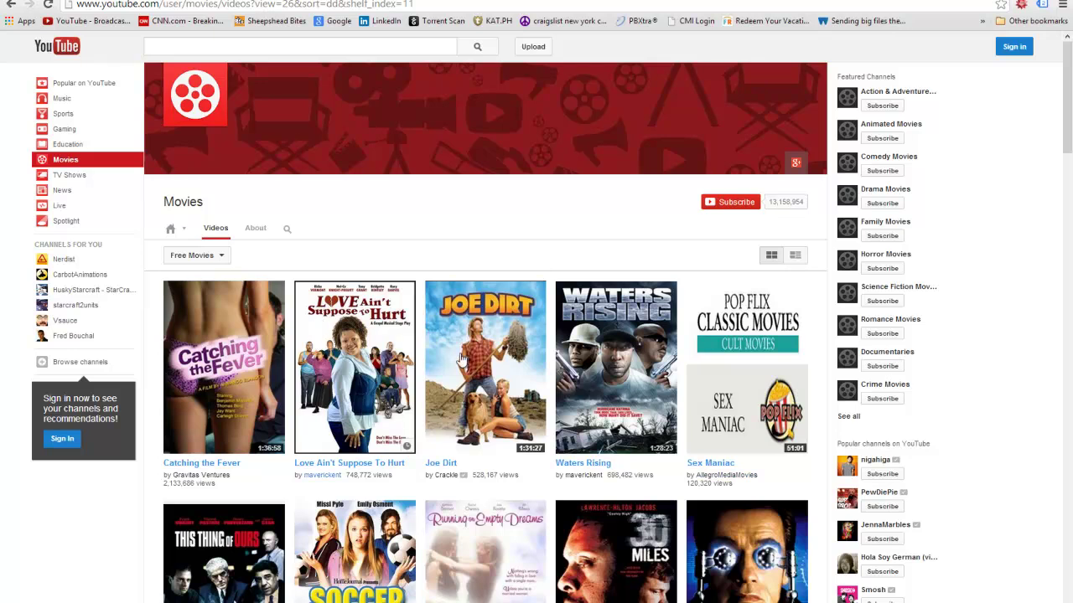
Browse down through the Free Movies grid and back up to the top.
scroll(469, 318, down, 2)
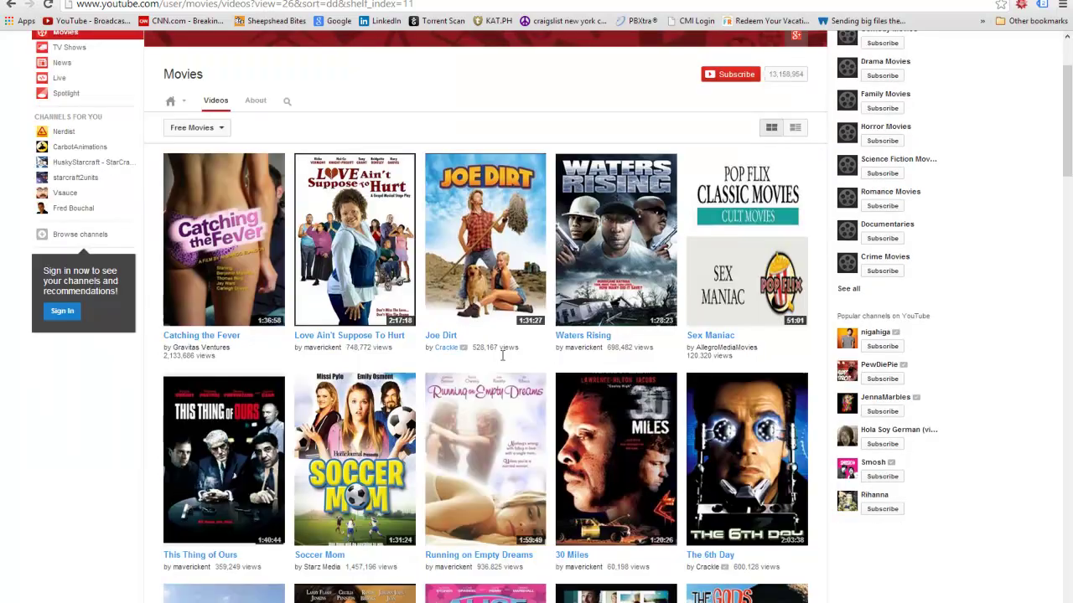
scroll(506, 374, down, 1)
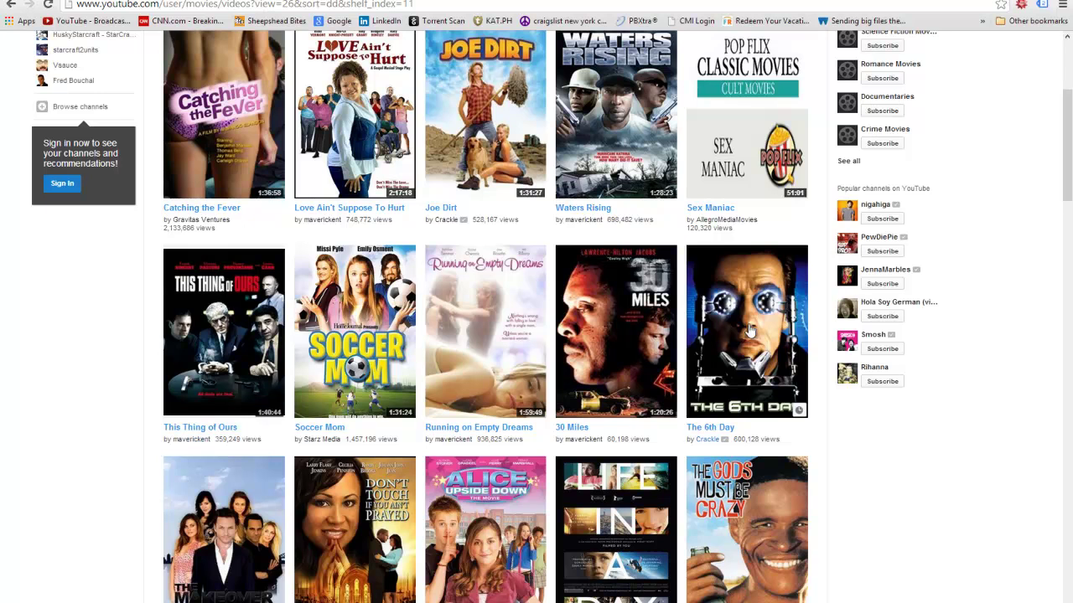
scroll(796, 360, down, 3)
scroll(546, 372, down, 3)
scroll(522, 366, down, 5)
scroll(522, 366, down, 6)
scroll(522, 366, down, 7)
scroll(522, 366, down, 3)
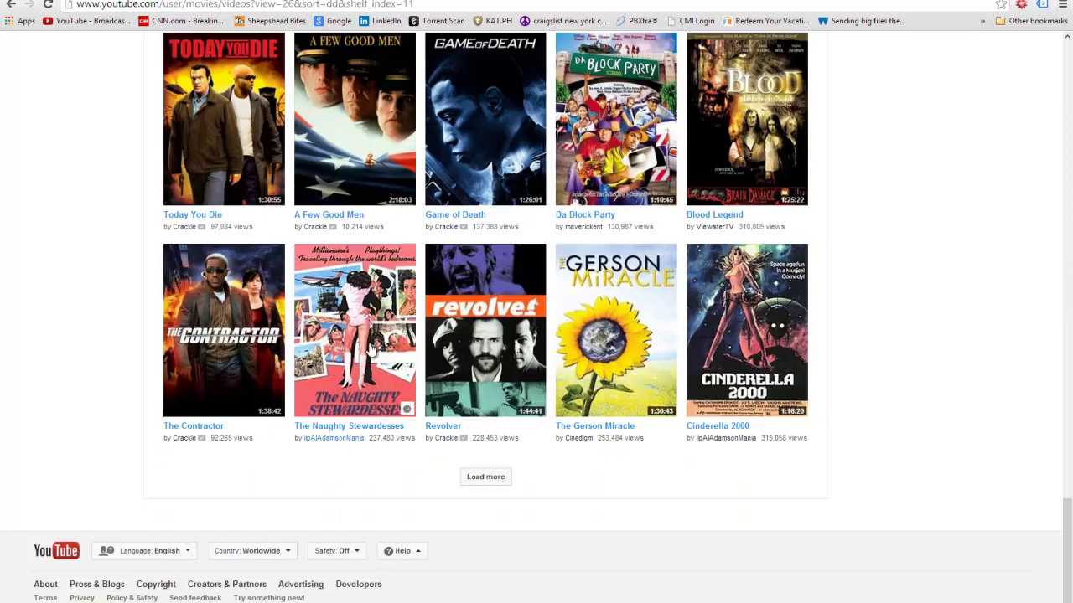
scroll(369, 350, up, 1)
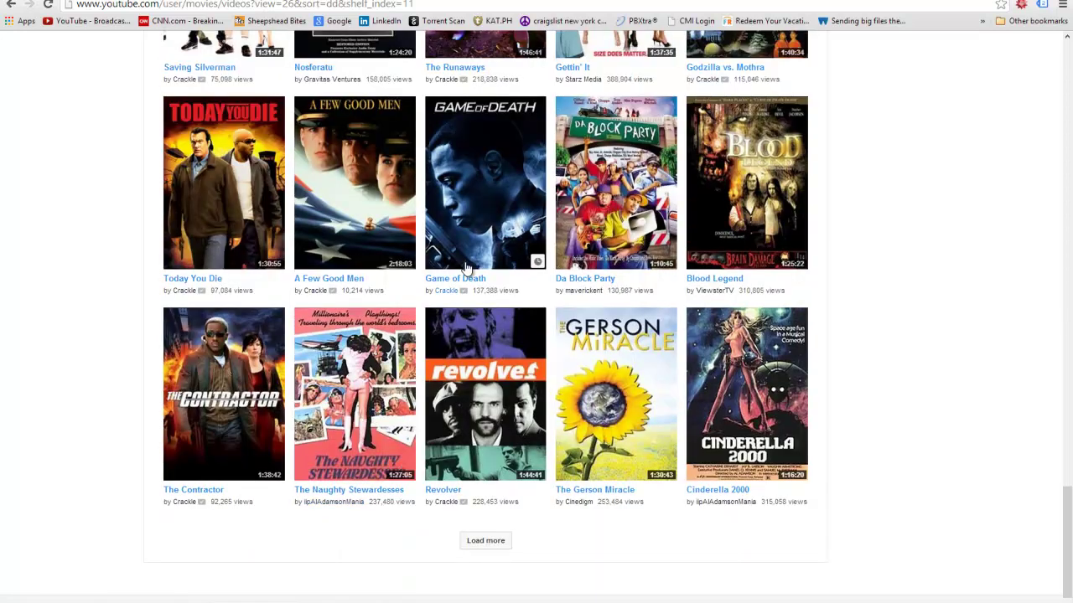
scroll(440, 314, up, 2)
scroll(452, 293, up, 1)
scroll(469, 268, up, 3)
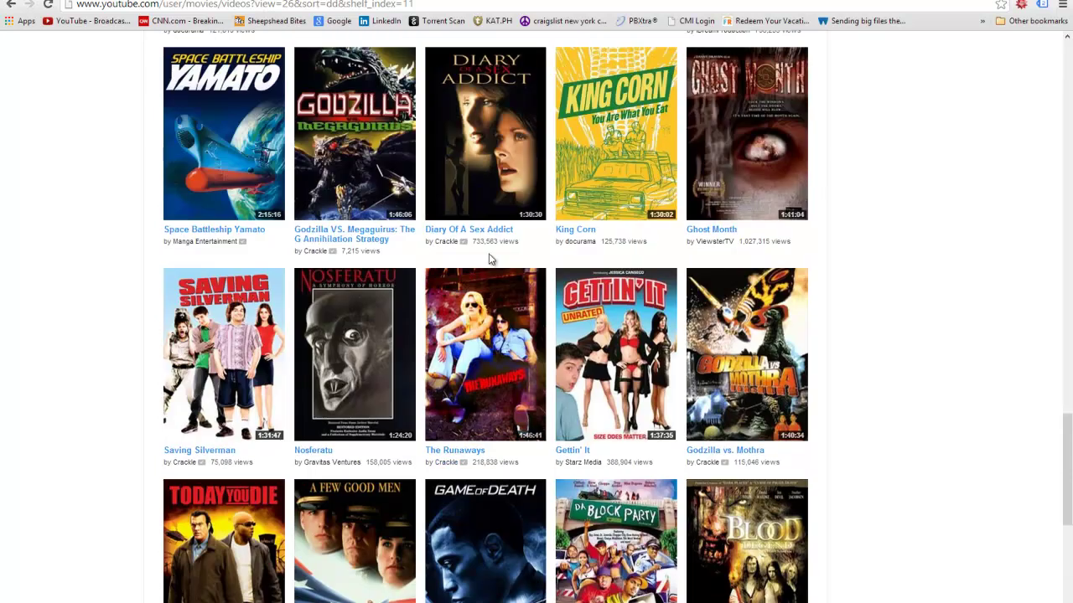
scroll(490, 259, up, 5)
scroll(478, 262, up, 4)
scroll(469, 264, up, 5)
scroll(466, 264, up, 3)
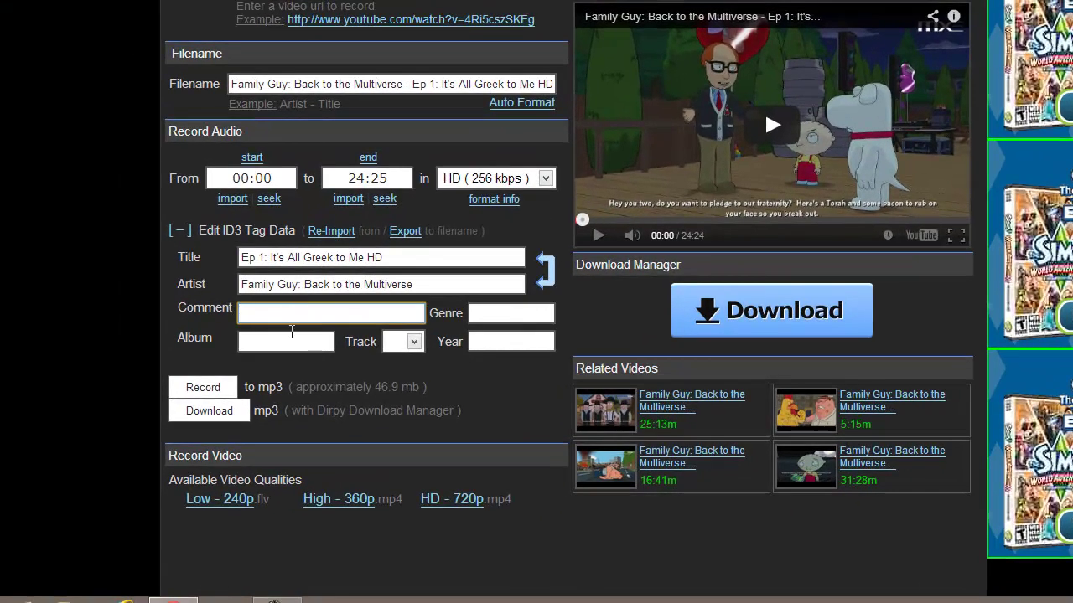
click(285, 349)
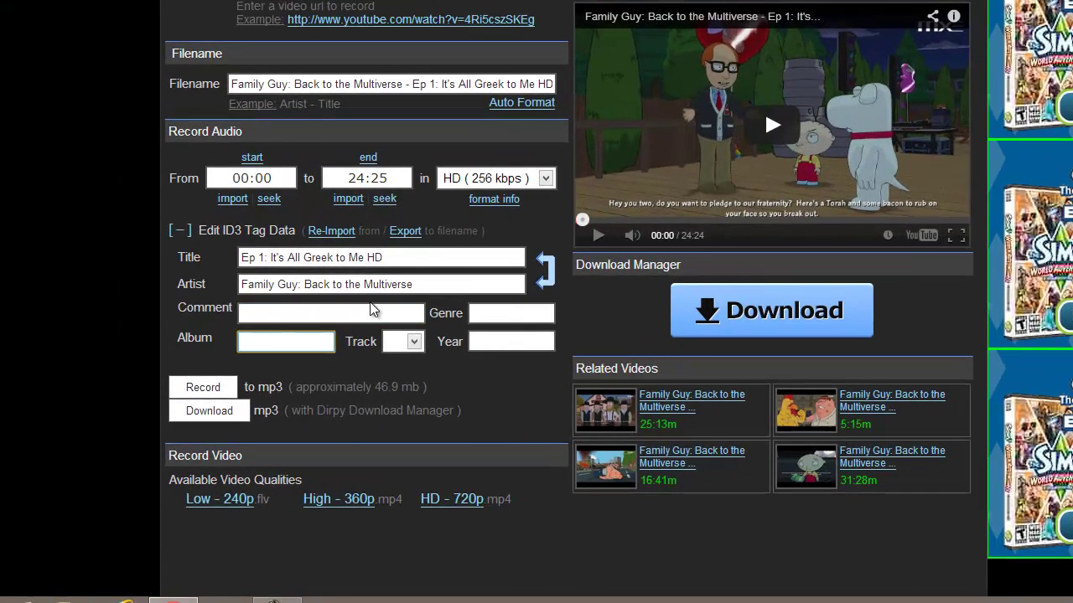
click(352, 284)
triple_click(470, 280)
drag(474, 257, 144, 248)
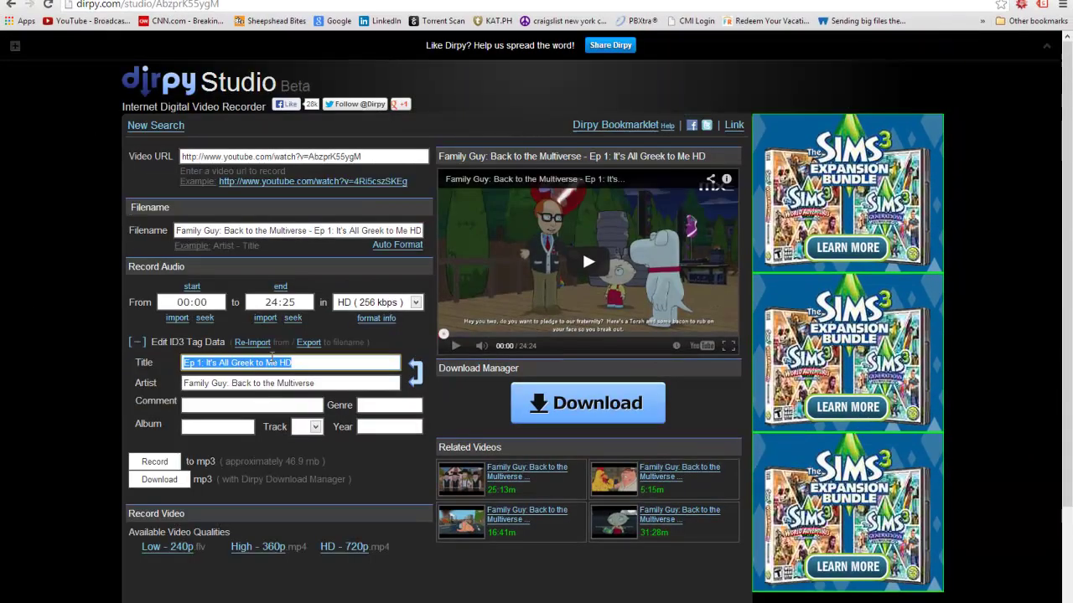
scroll(271, 356, down, 2)
scroll(270, 356, up, 2)
scroll(551, 434, down, 2)
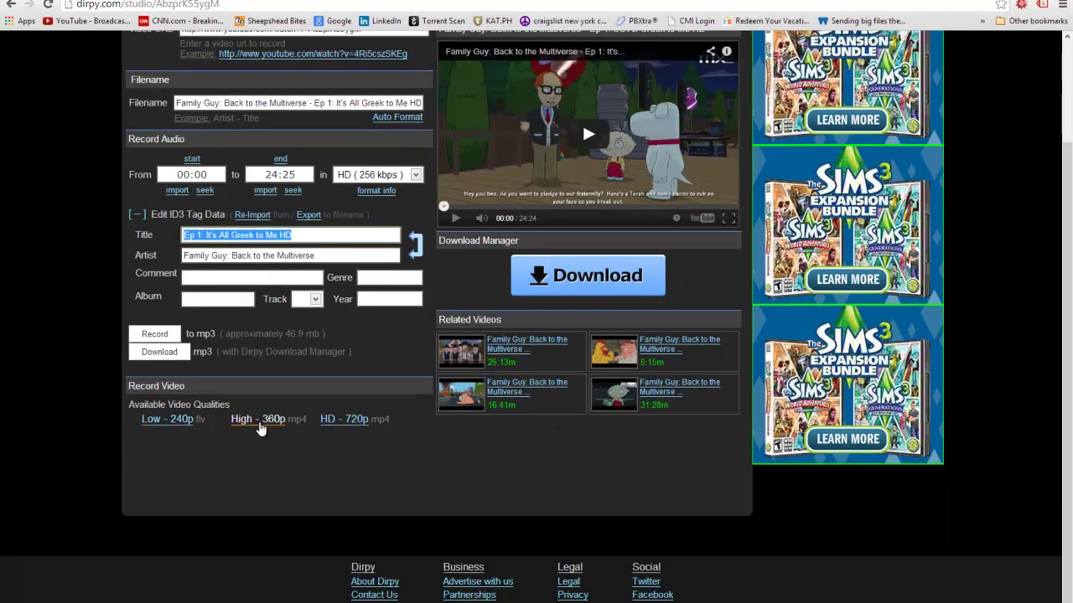
scroll(507, 466, up, 2)
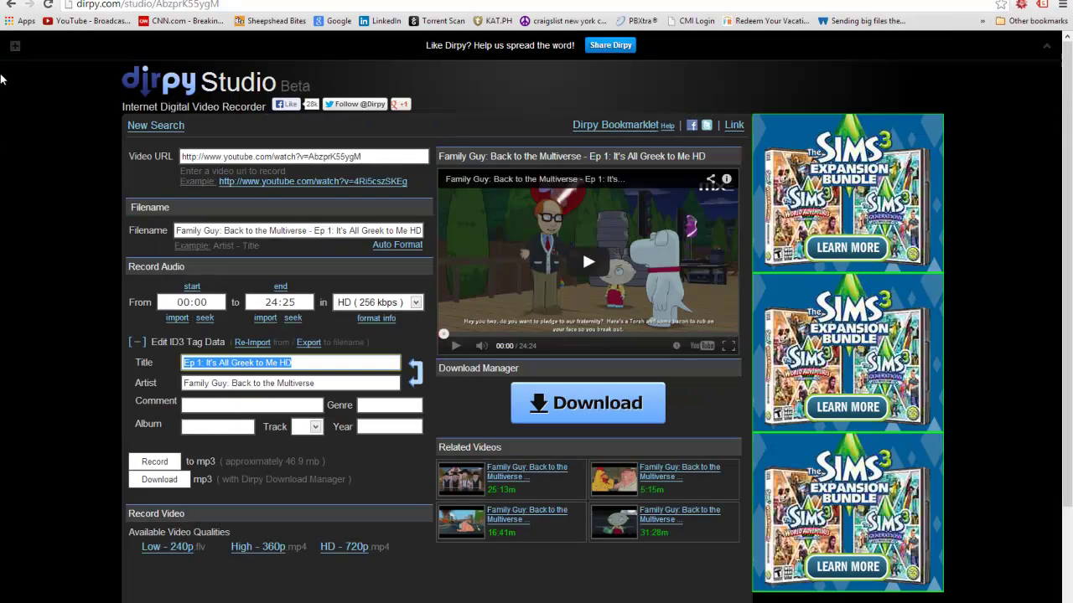
click(377, 157)
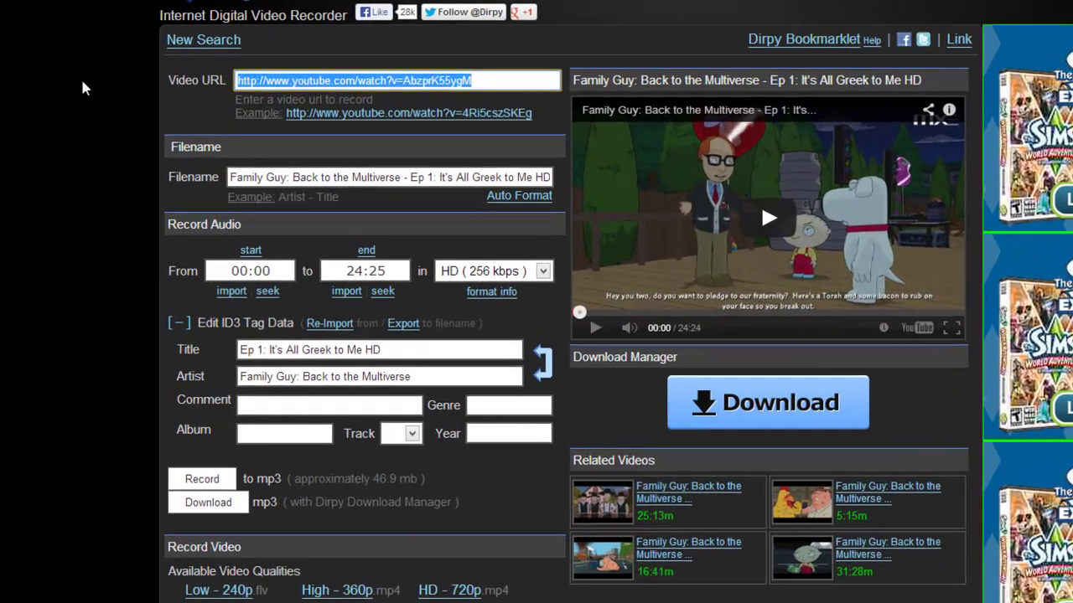
click(274, 79)
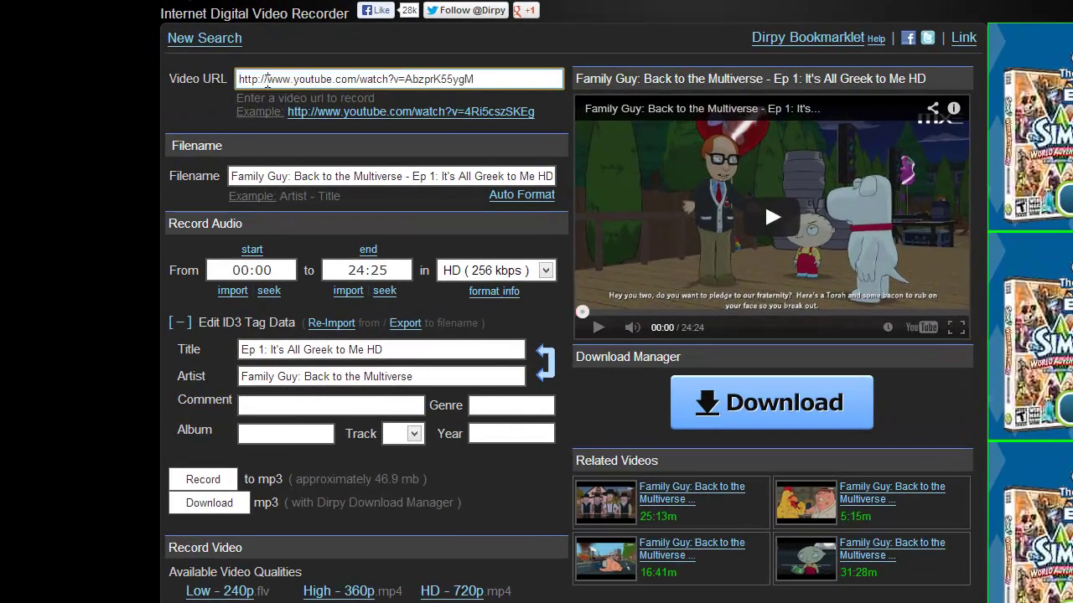
drag(268, 79, 605, 92)
click(497, 78)
click(97, 293)
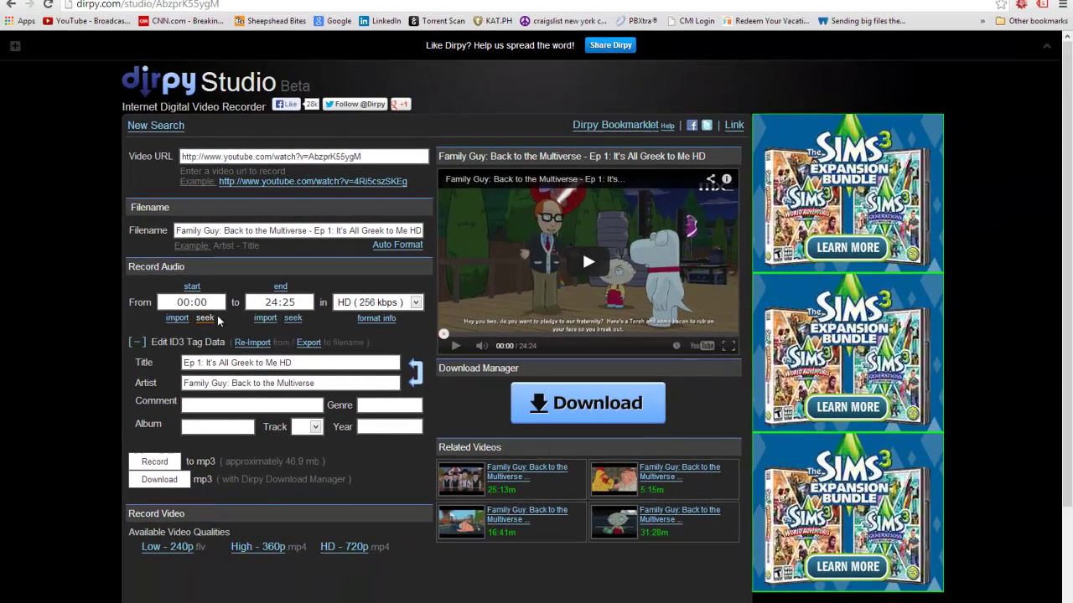
scroll(503, 352, down, 2)
scroll(521, 362, up, 2)
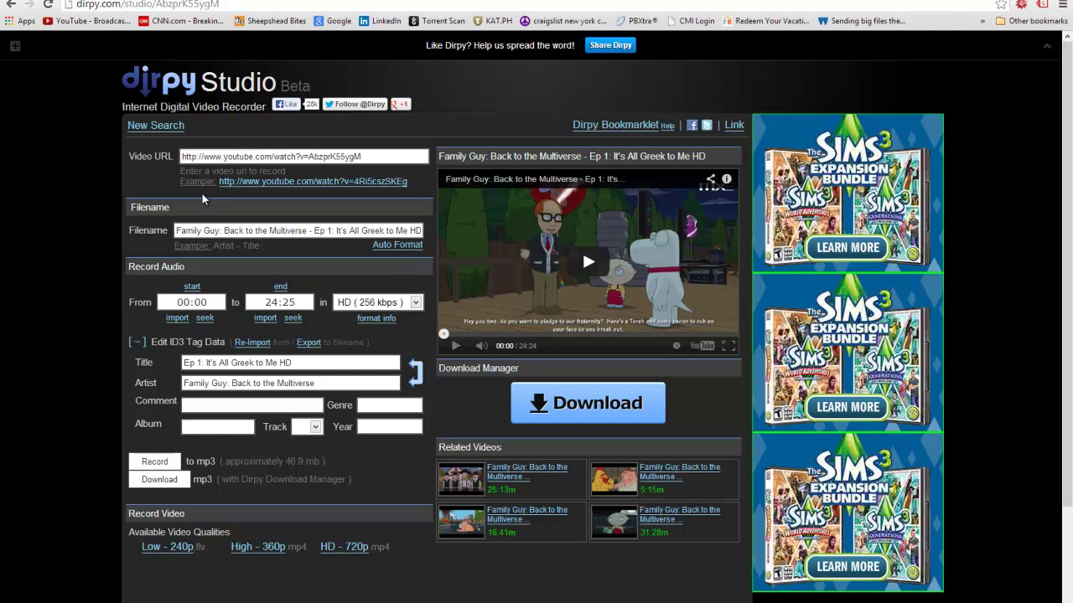